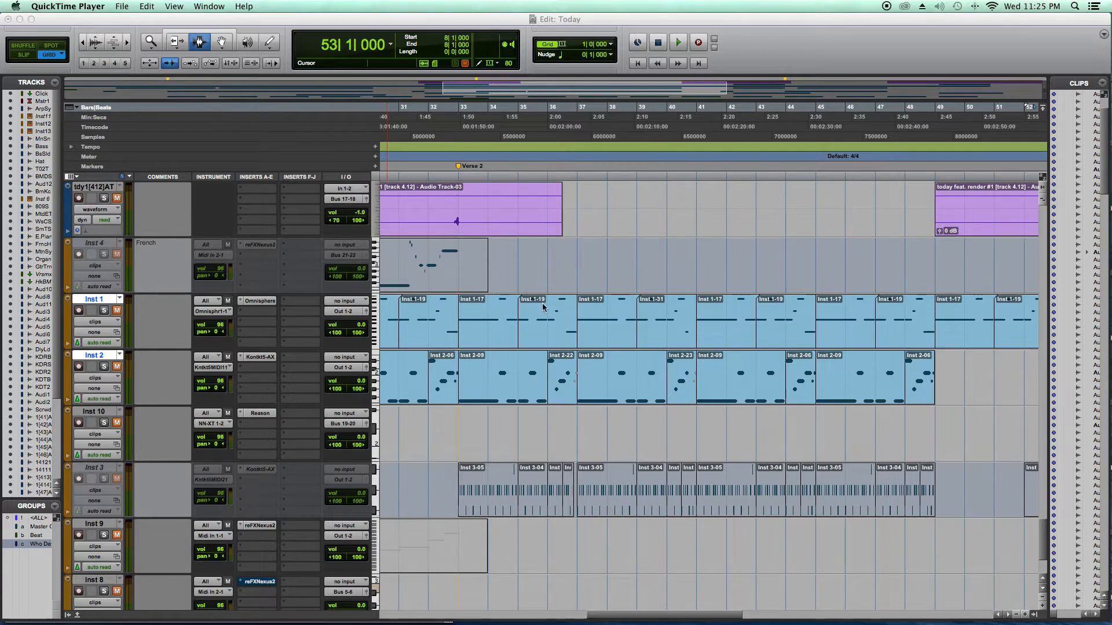
- Unmute the Inst 1 track and open its Omnisphere plug-in window
scroll(503, 313, left, 5)
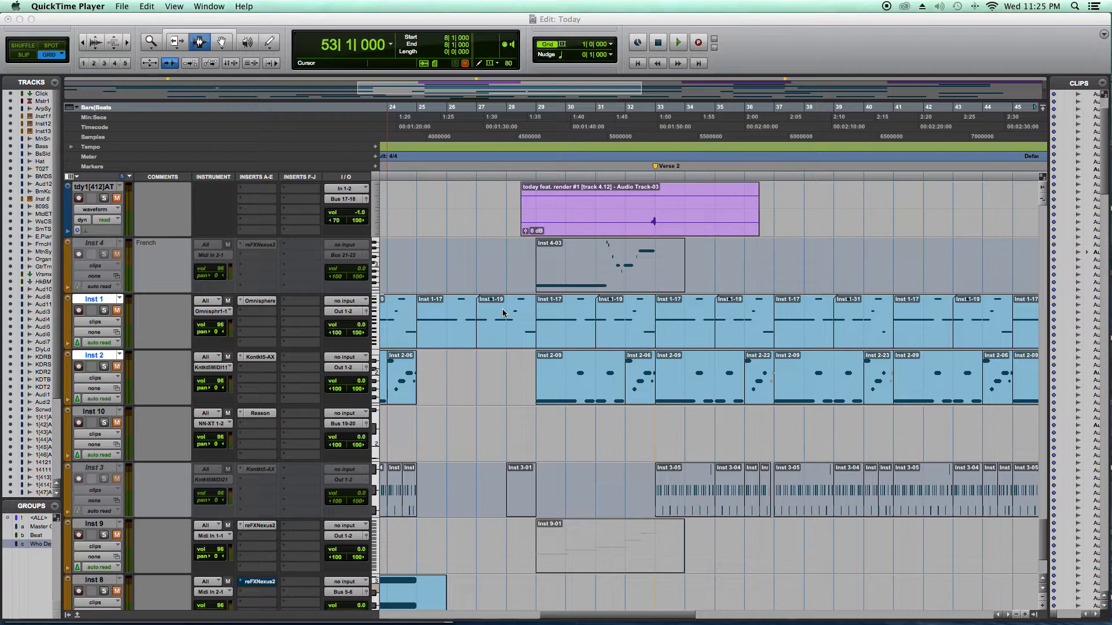
click(117, 315)
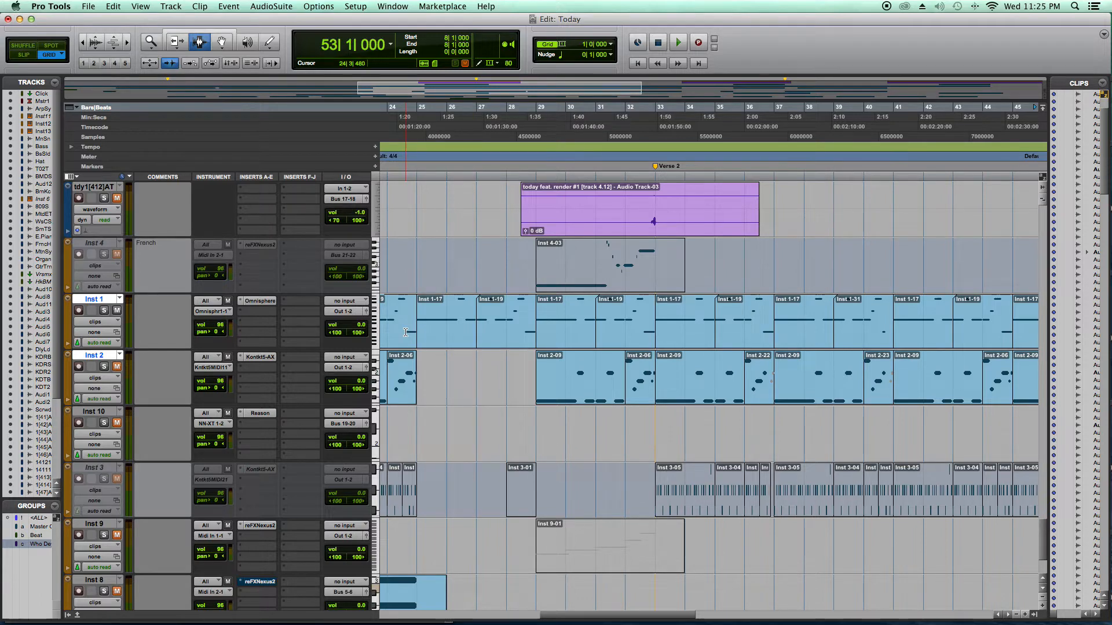
click(265, 303)
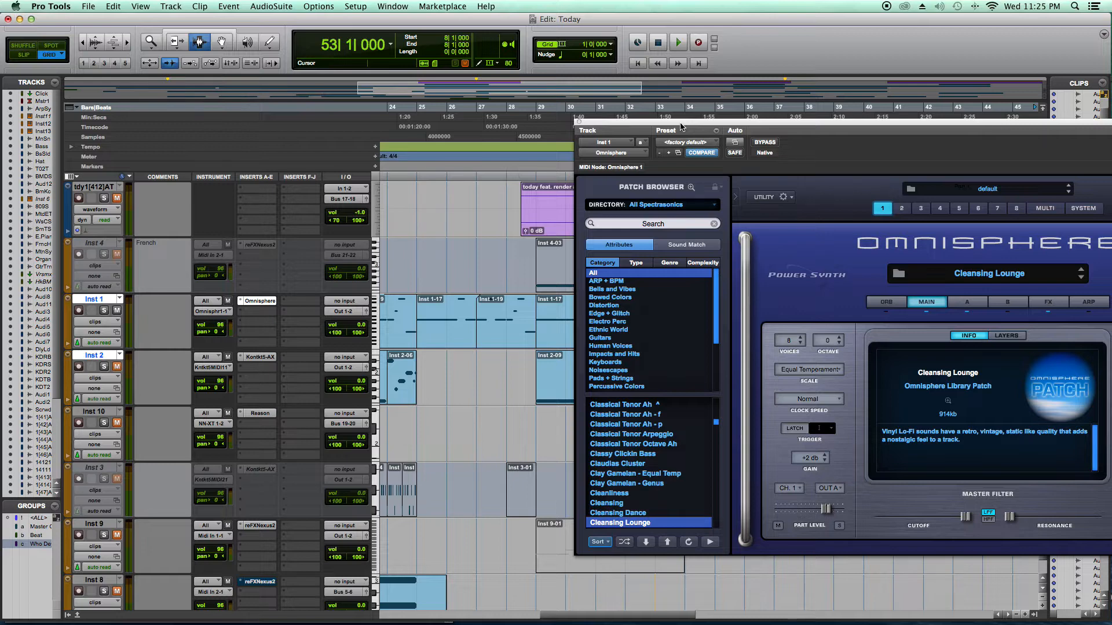
drag(681, 127, 681, 132)
scroll(443, 313, left, 12)
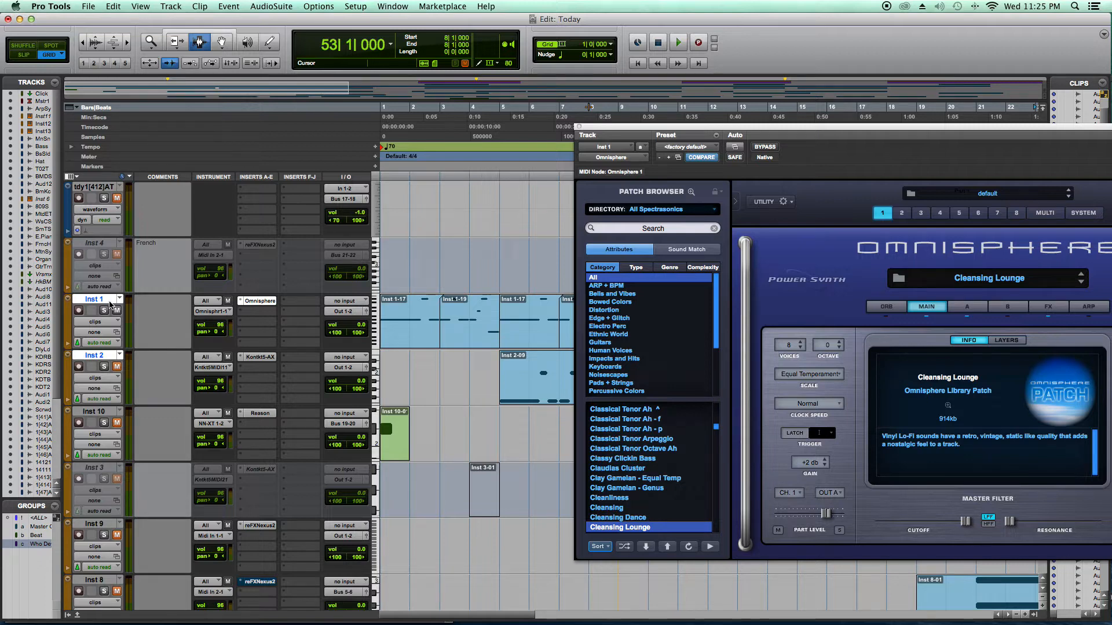
- Play the session from the start to audition Inst 1, moving the Omnisphere window clear of the clips, and stop playback
key(Return)
key(space)
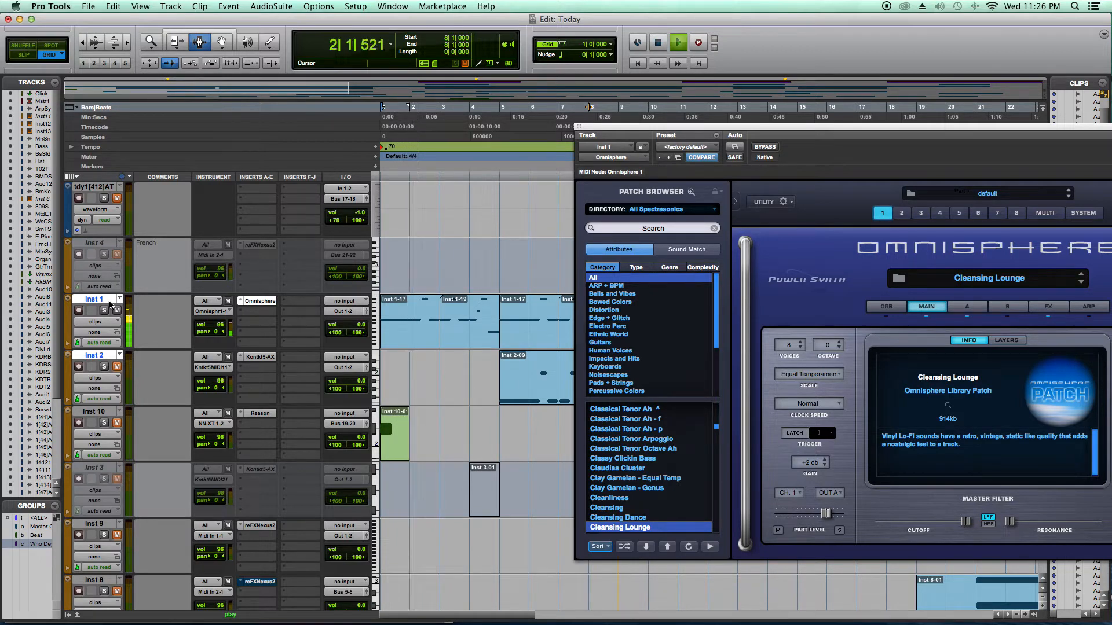
drag(582, 142, 547, 260)
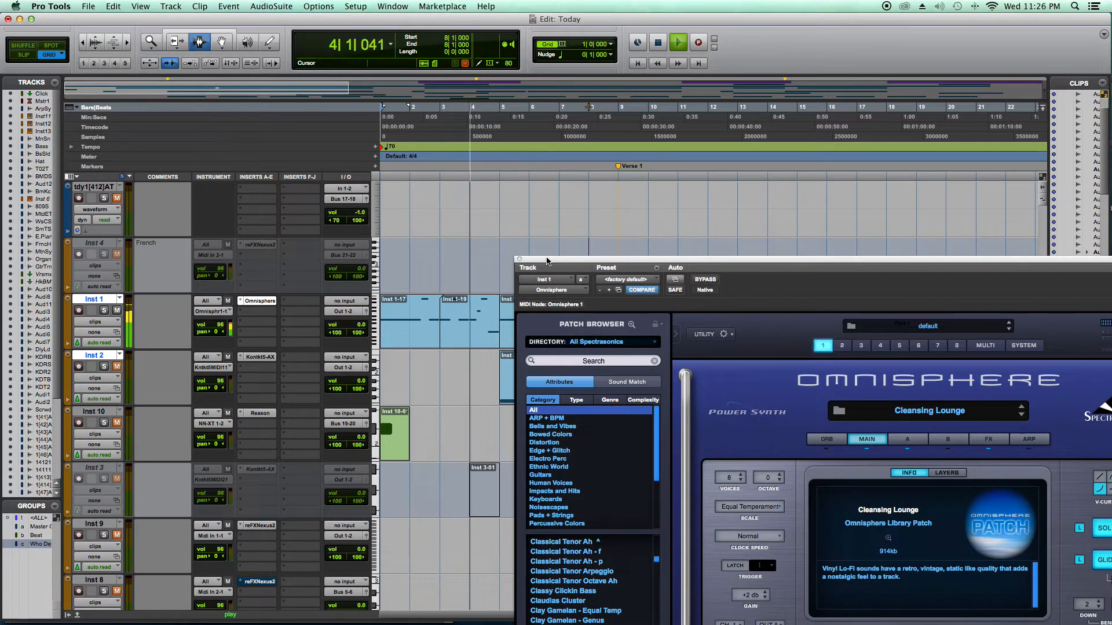
click(657, 43)
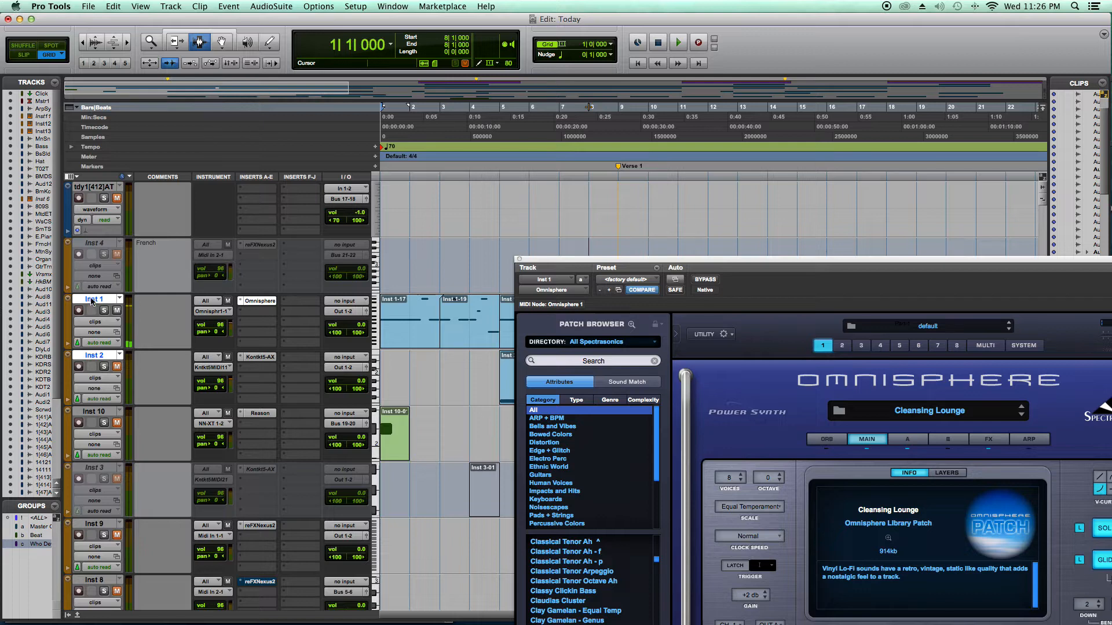
- Make only the Inst 1 track inactive
click(93, 301)
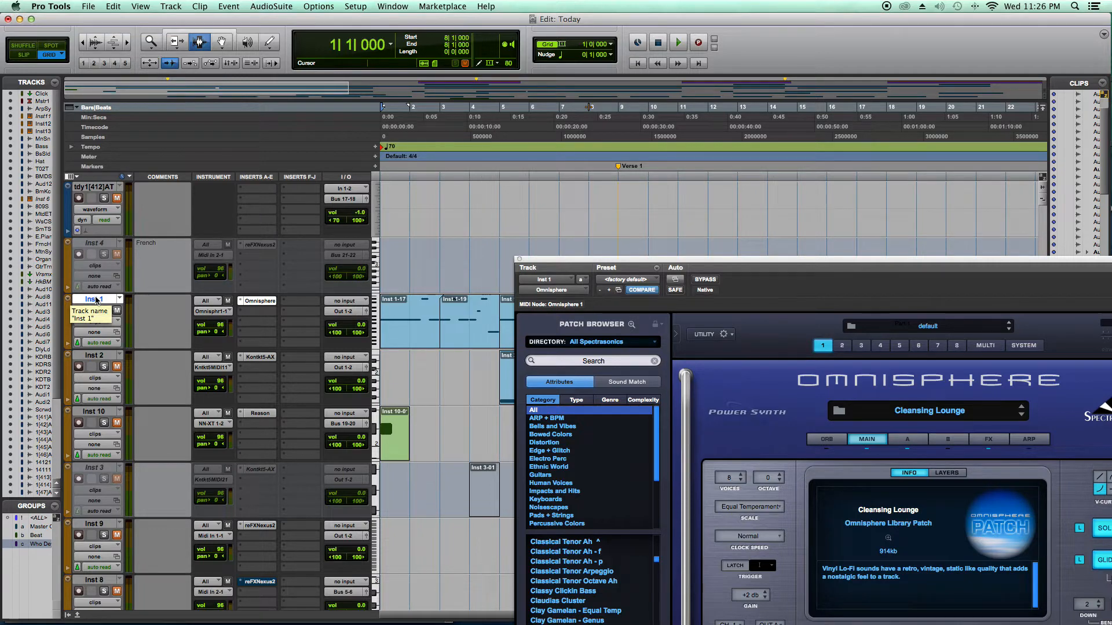
click(171, 7)
click(184, 64)
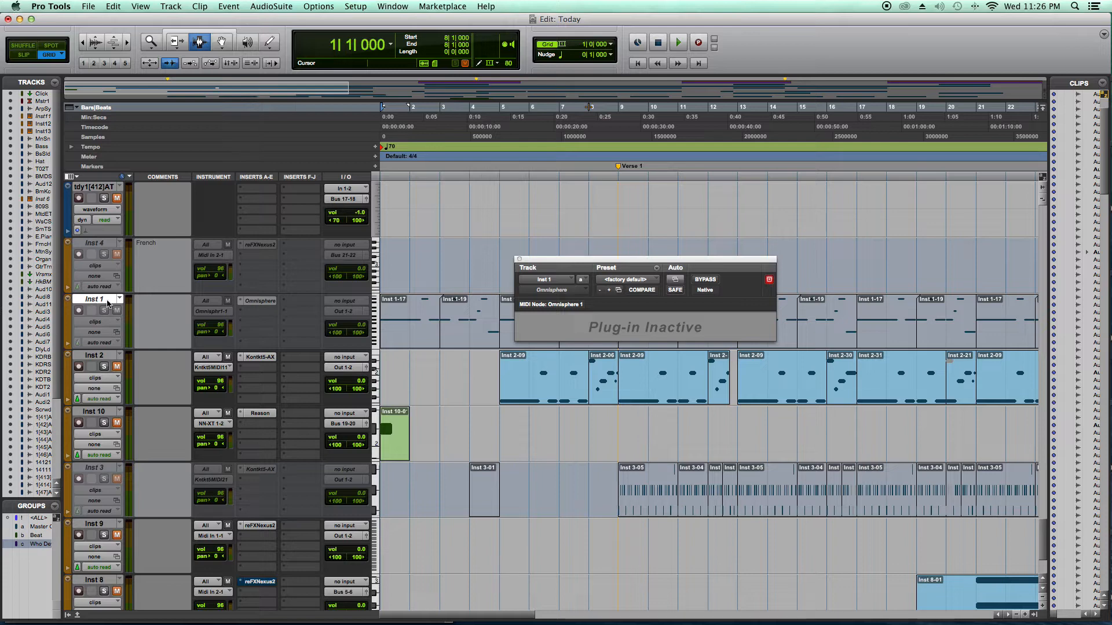
- Select and unmute the Inst 2 track, and close the inactive Omnisphere plug-in window
click(103, 357)
click(117, 367)
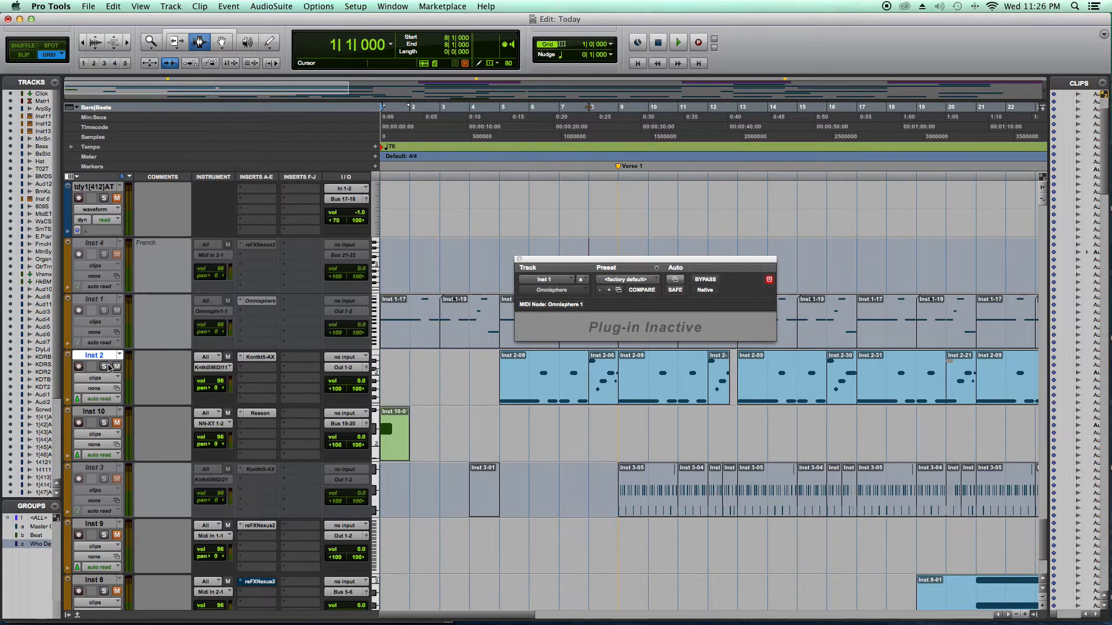
click(518, 260)
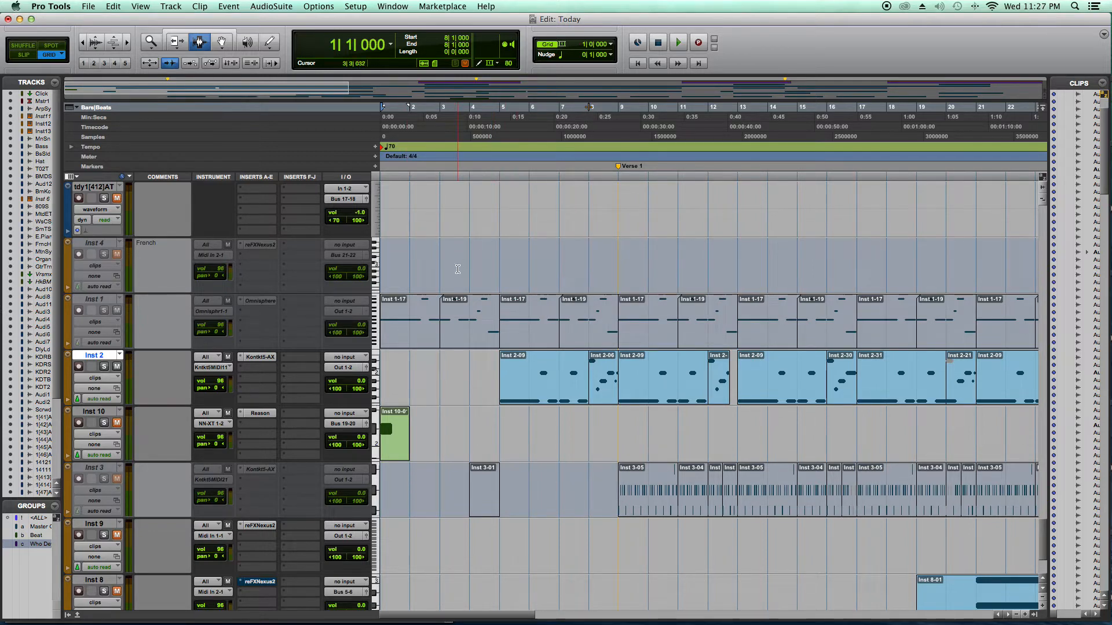
- Audition Inst 2 from bar 5 and open its Kontakt plug-in during playback, stopping after a few bars
click(499, 113)
key(space)
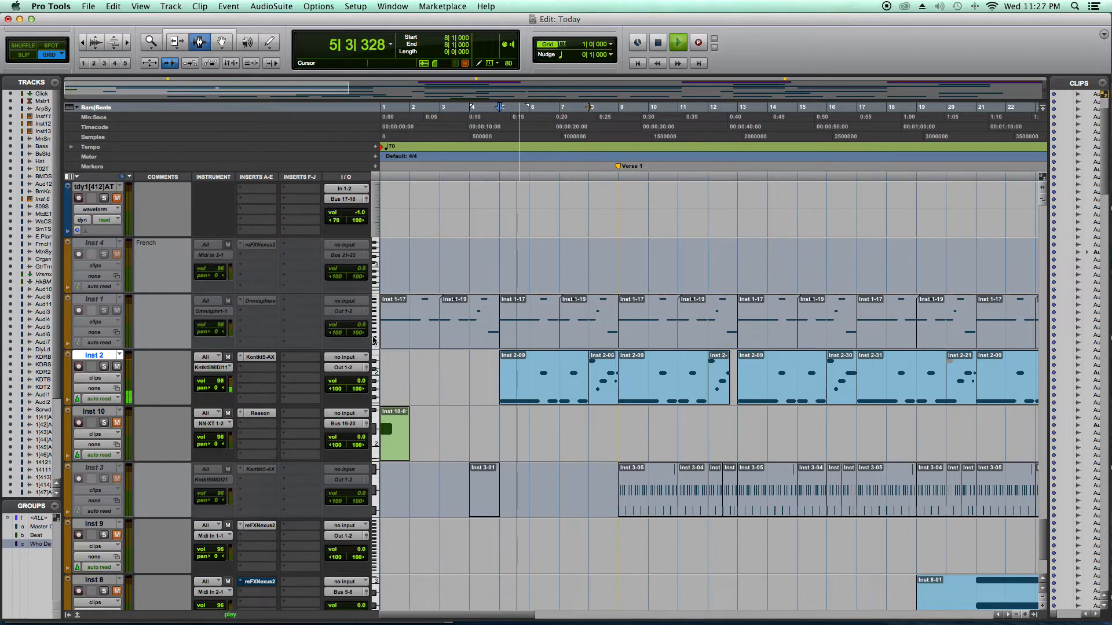
click(258, 359)
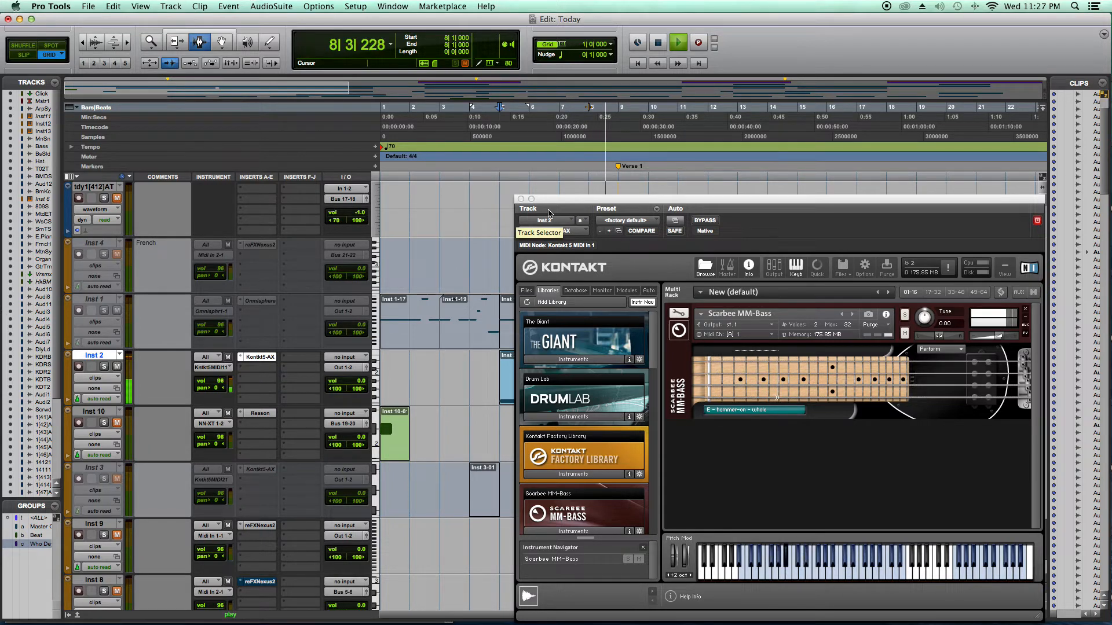
key(space)
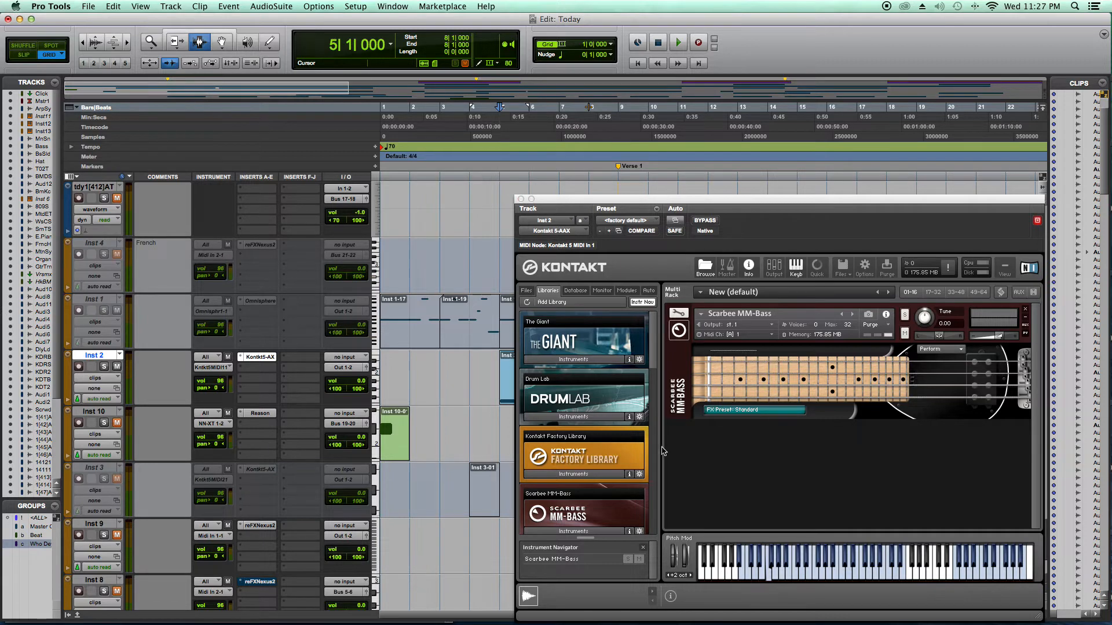
- Look through the instrument libraries listed in Kontakt
scroll(650, 457, down, 3)
scroll(650, 458, down, 9)
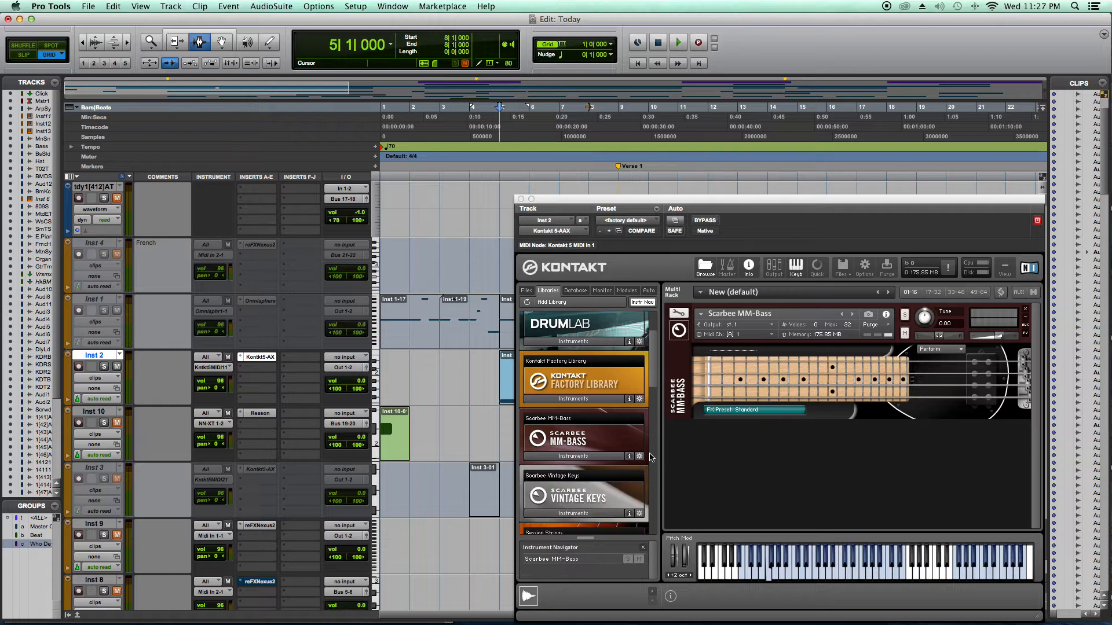
scroll(643, 455, down, 20)
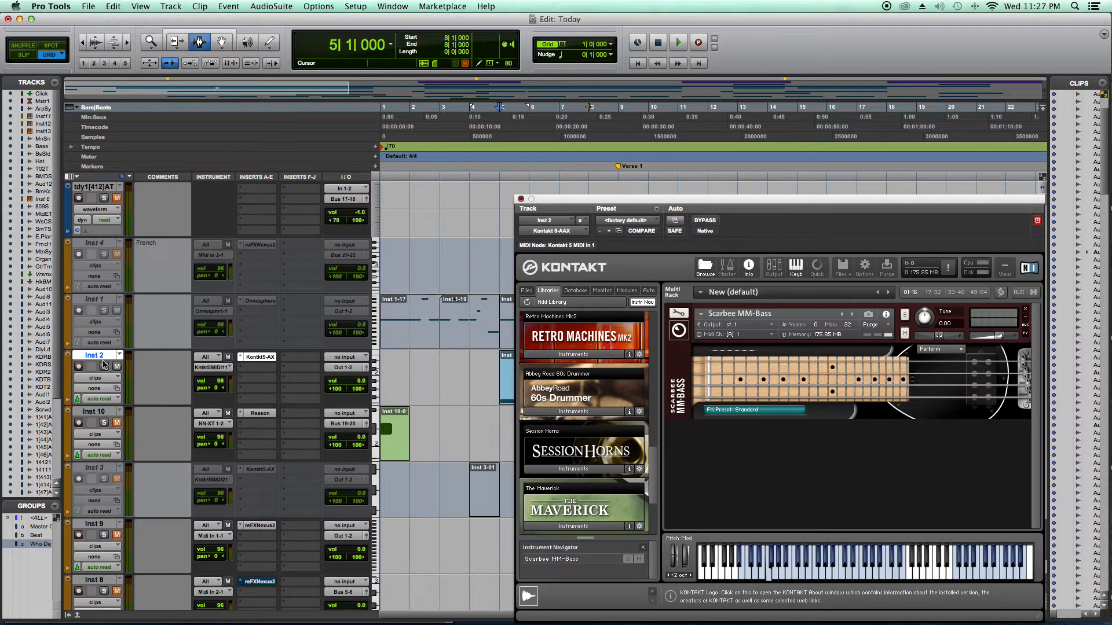
- Close the Kontakt window and make the Inst 2 track inactive
click(520, 199)
click(179, 7)
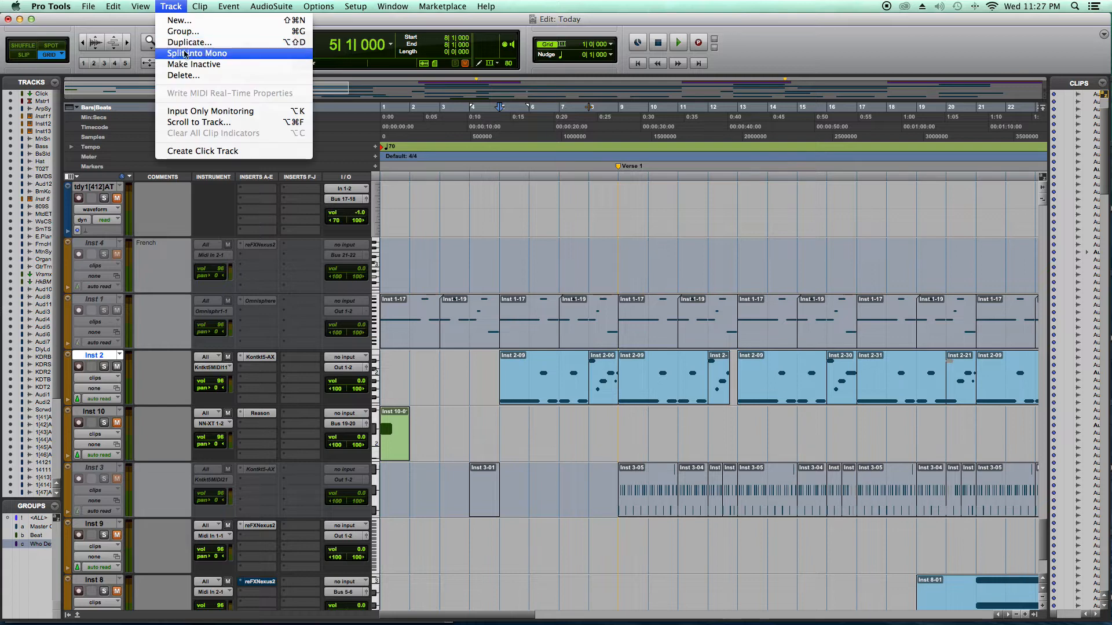
click(185, 65)
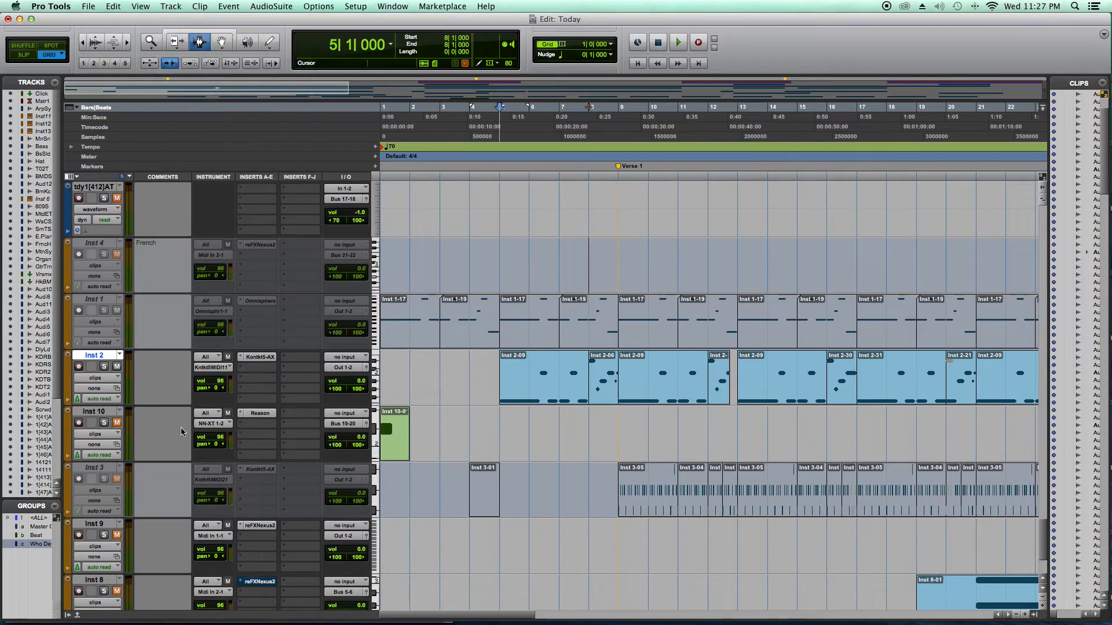
- Make the inactive Inst 3 track active again
scroll(179, 428, down, 3)
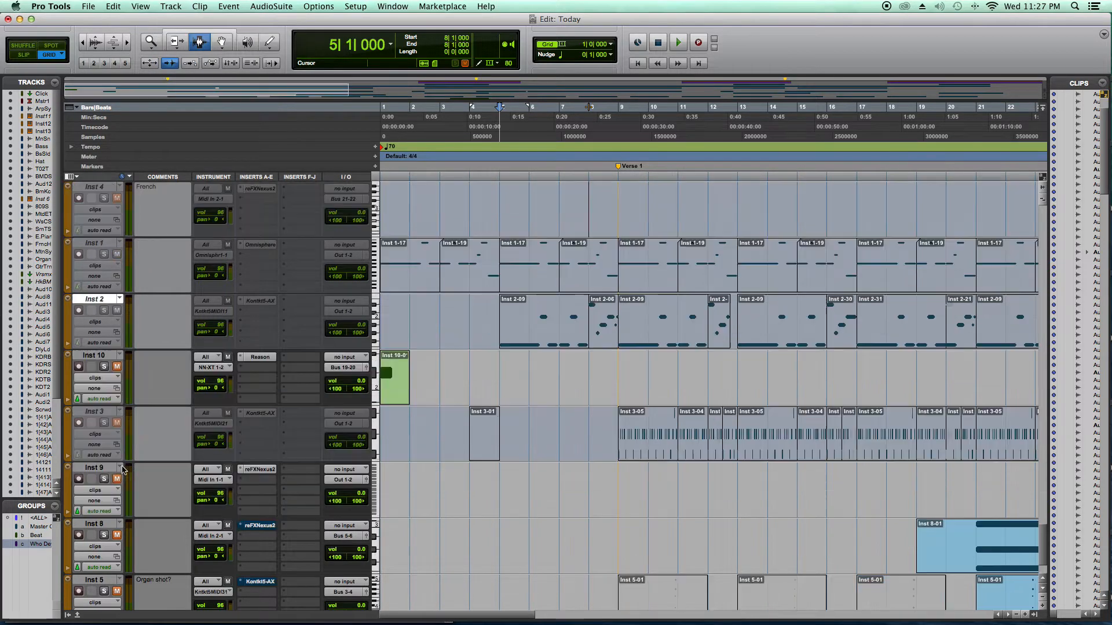
click(94, 412)
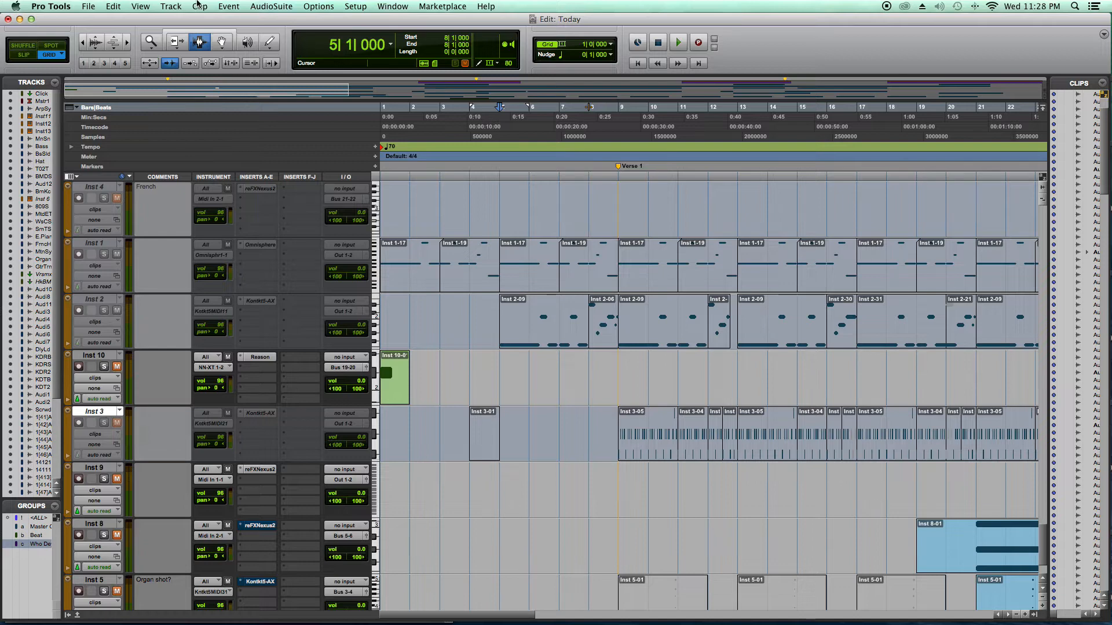
click(171, 6)
click(204, 68)
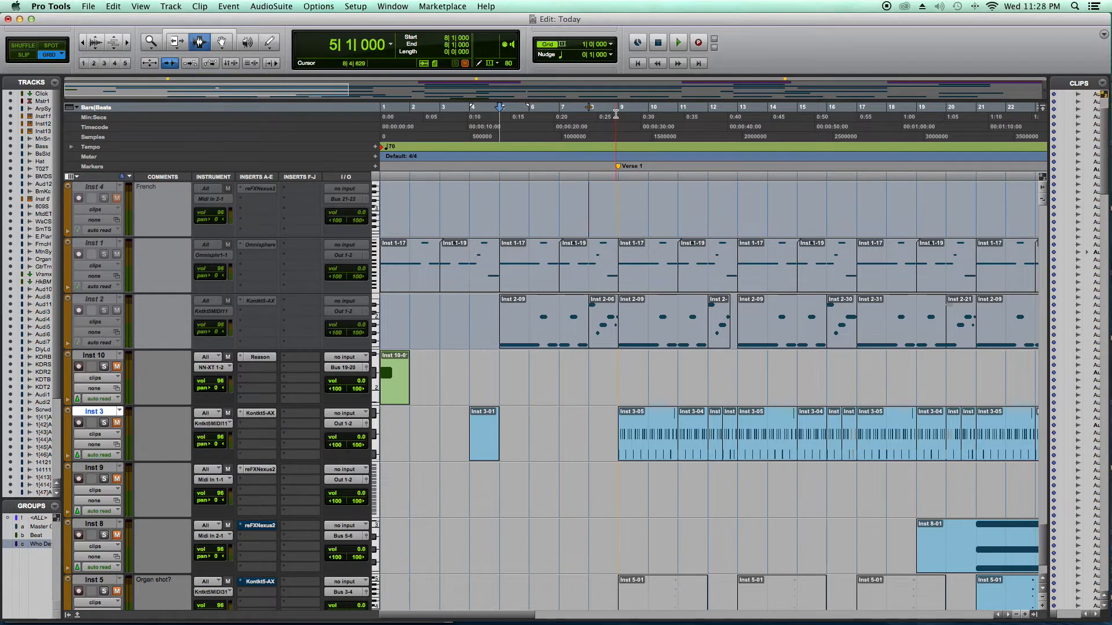
- Place the playback position at bar 9, by the Verse 1 marker, and unmute Inst 3
scroll(616, 115, right, 5)
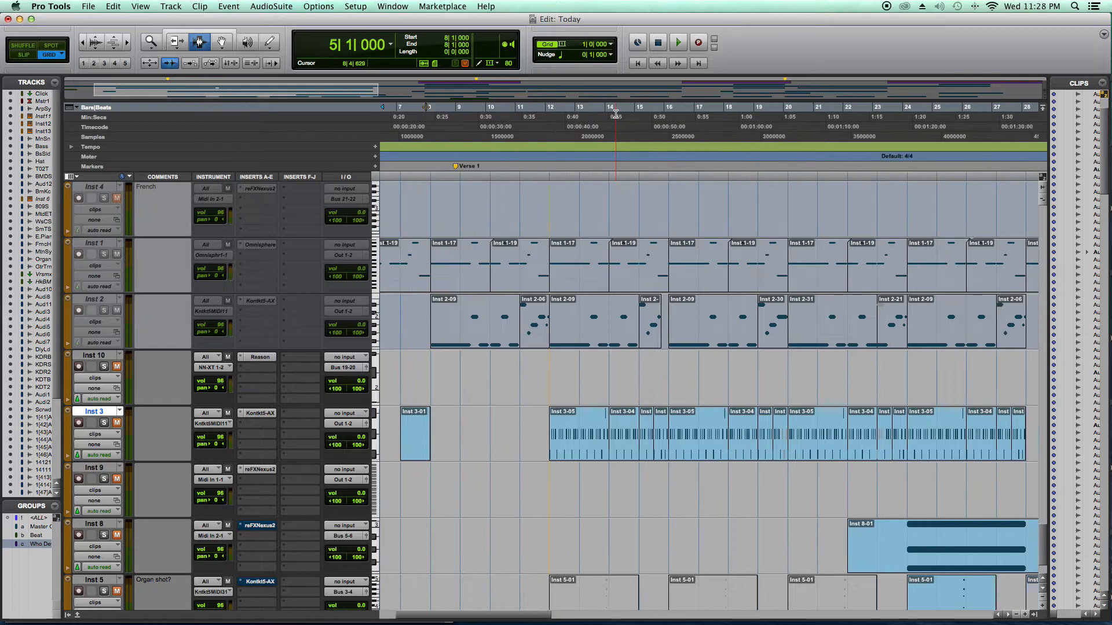
click(456, 115)
scroll(223, 403, left, 3)
scroll(223, 404, left, 3)
click(118, 423)
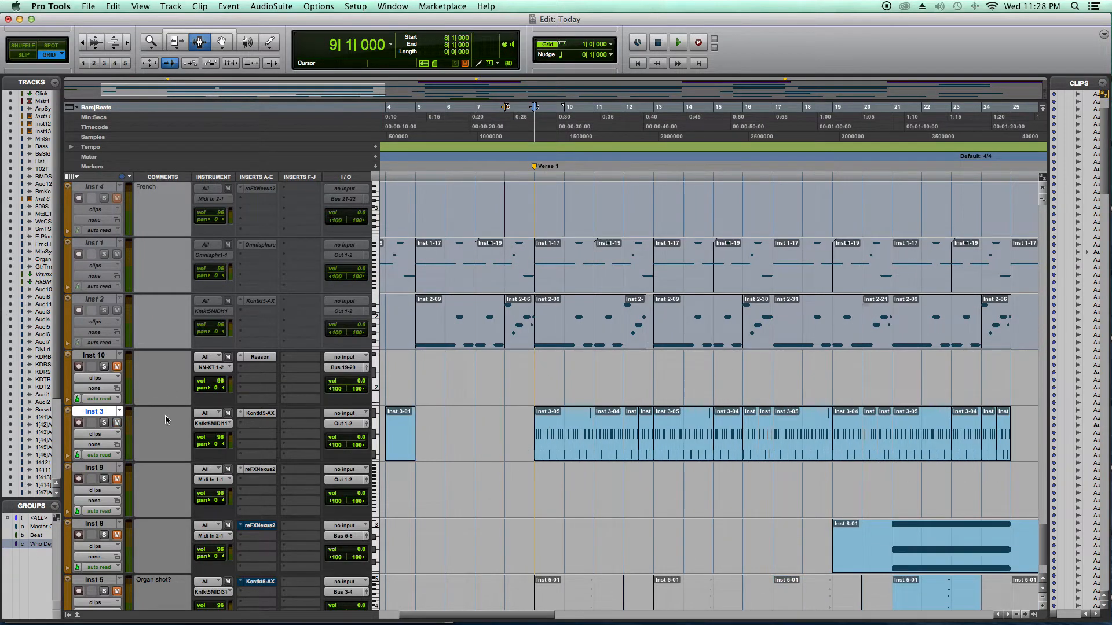
- Audition Inst 3 from bar 9 for a few bars and make the track inactive
key(space)
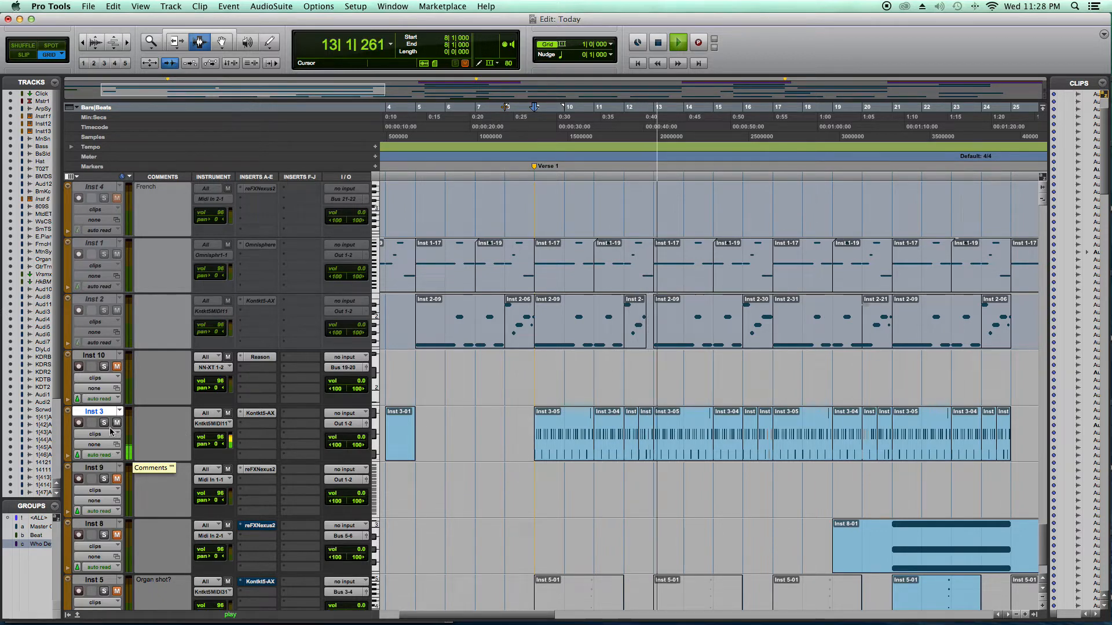
click(171, 7)
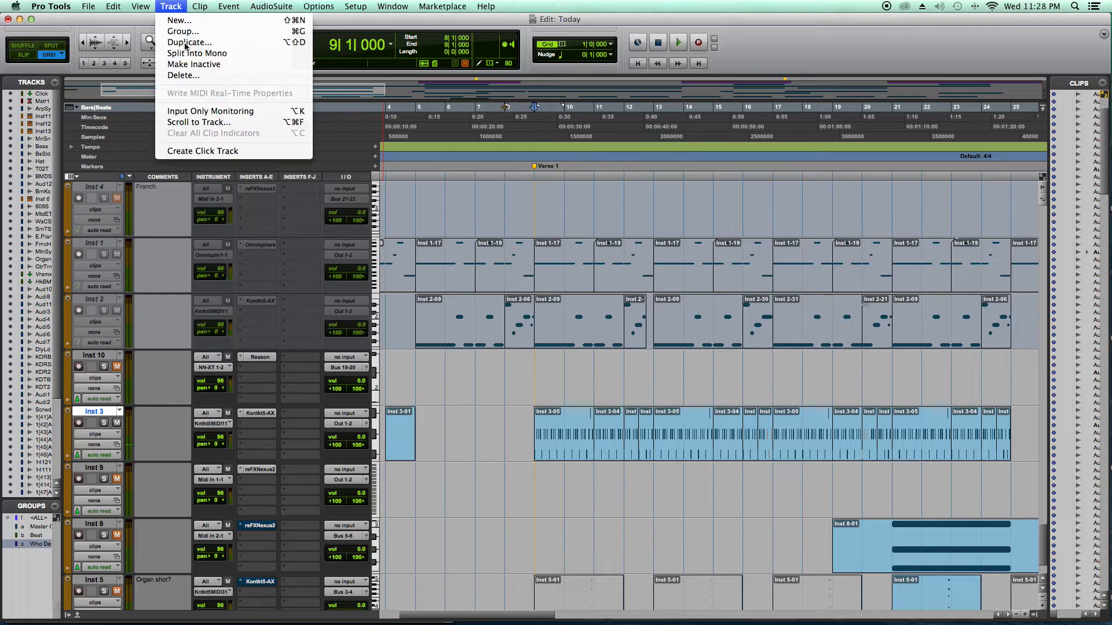
click(179, 64)
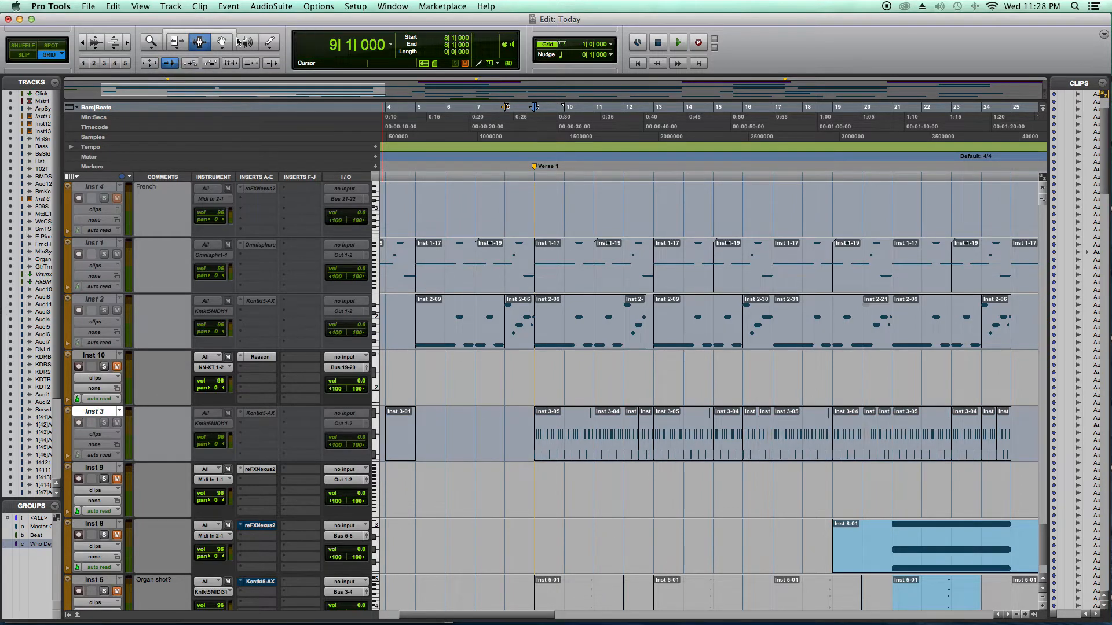
- View the Change Velocity options in the Event Operations window and close it without applying anything
click(276, 7)
mouse_move(229, 6)
mouse_move(236, 43)
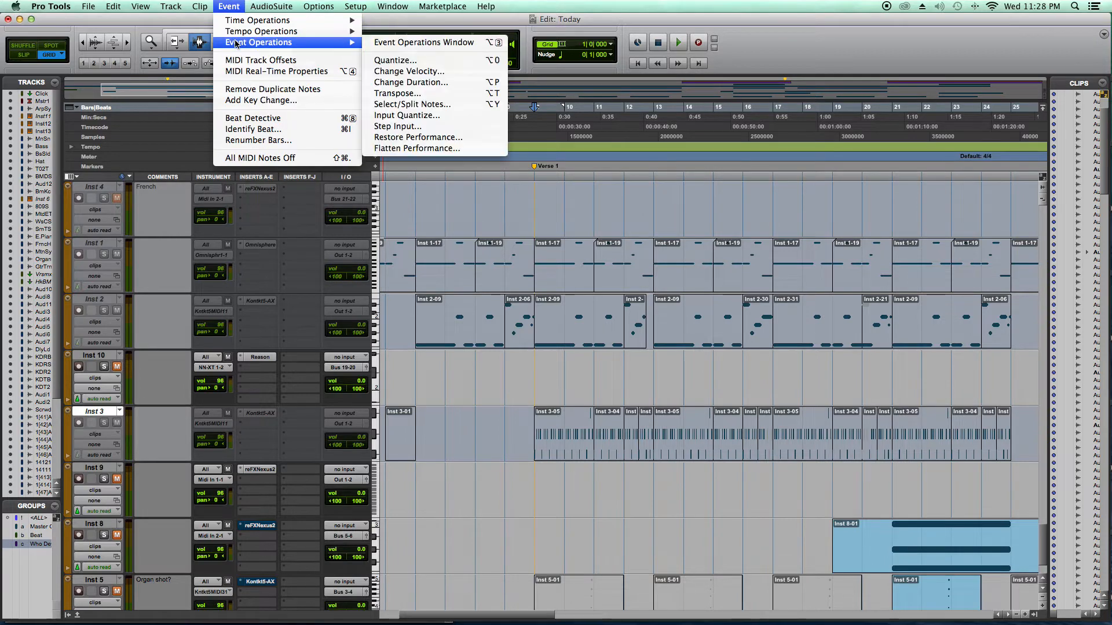
click(395, 72)
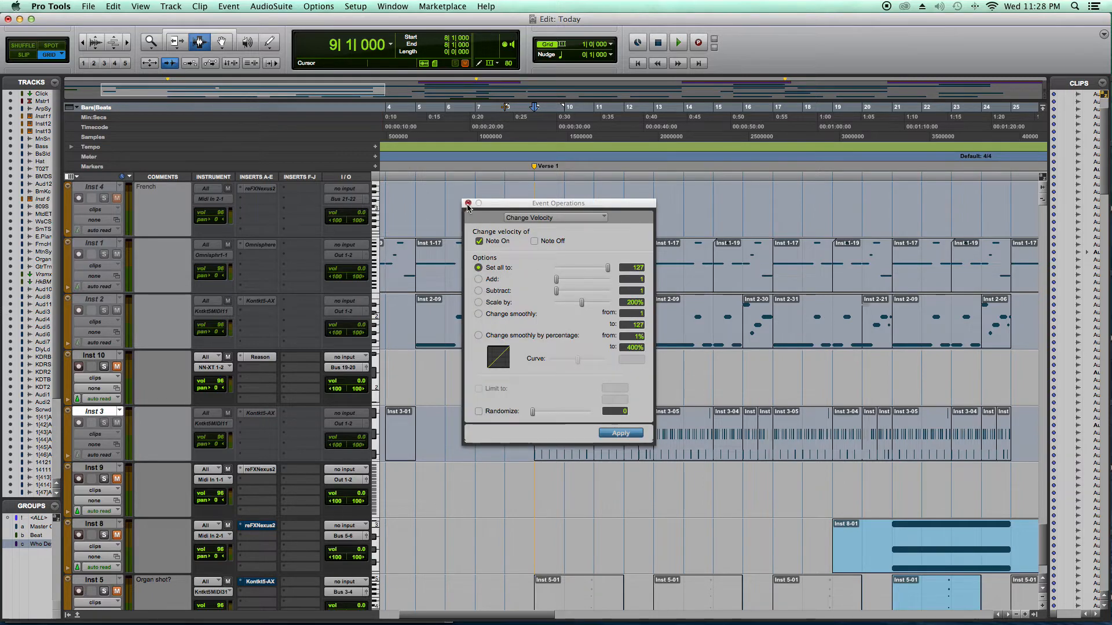
click(485, 291)
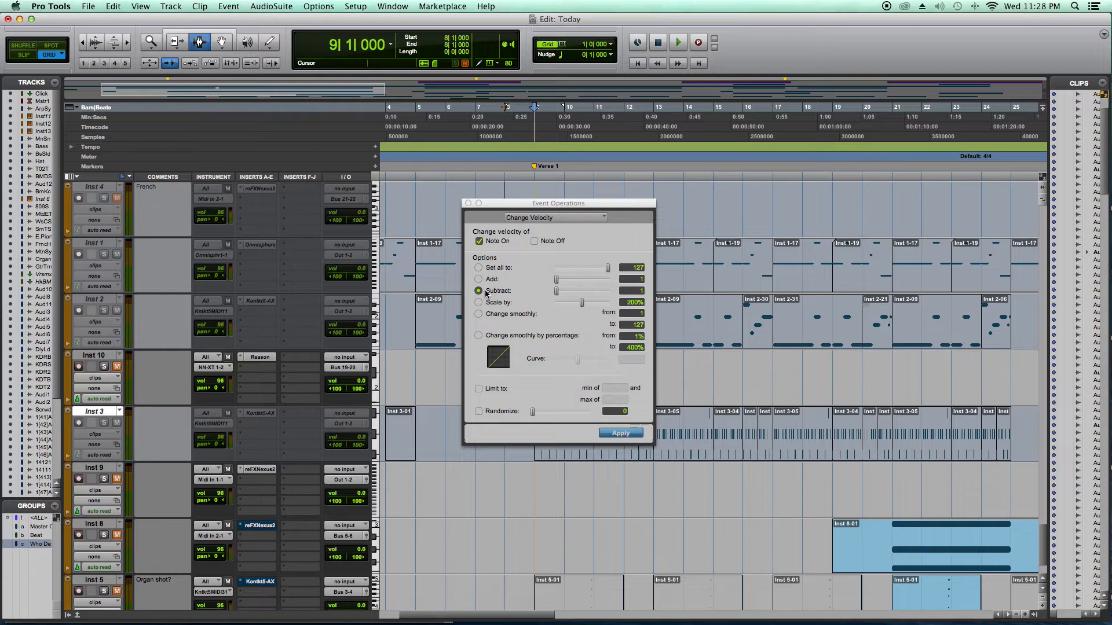
click(467, 204)
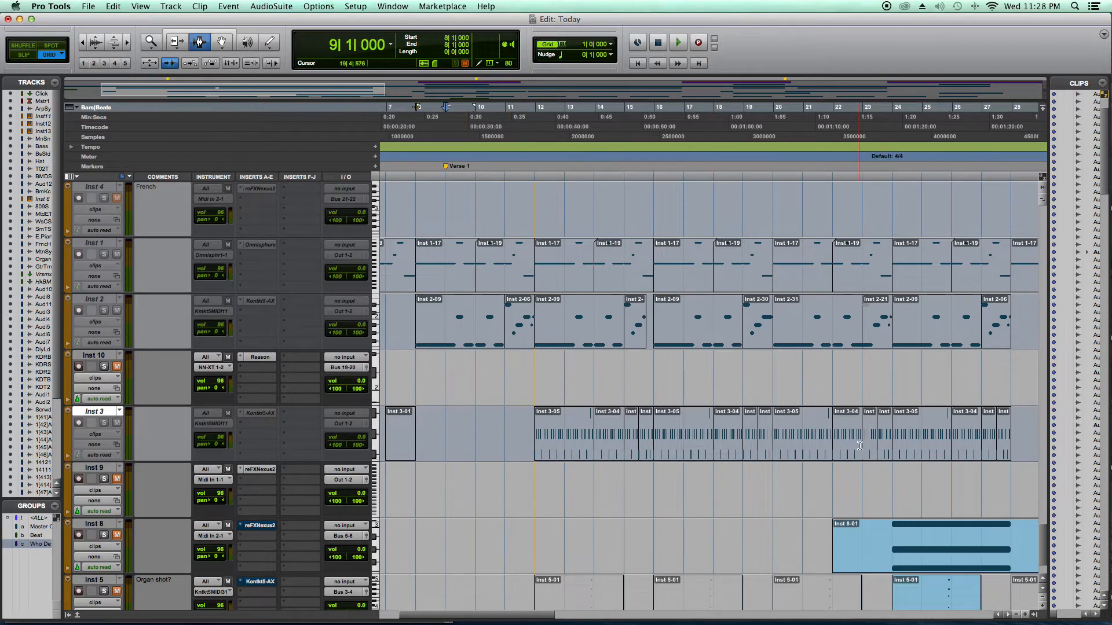
- Make the Inst 7 track active and play it from bar 32, just before the Verse 2 marker
scroll(839, 432, right, 10)
scroll(860, 446, down, 3)
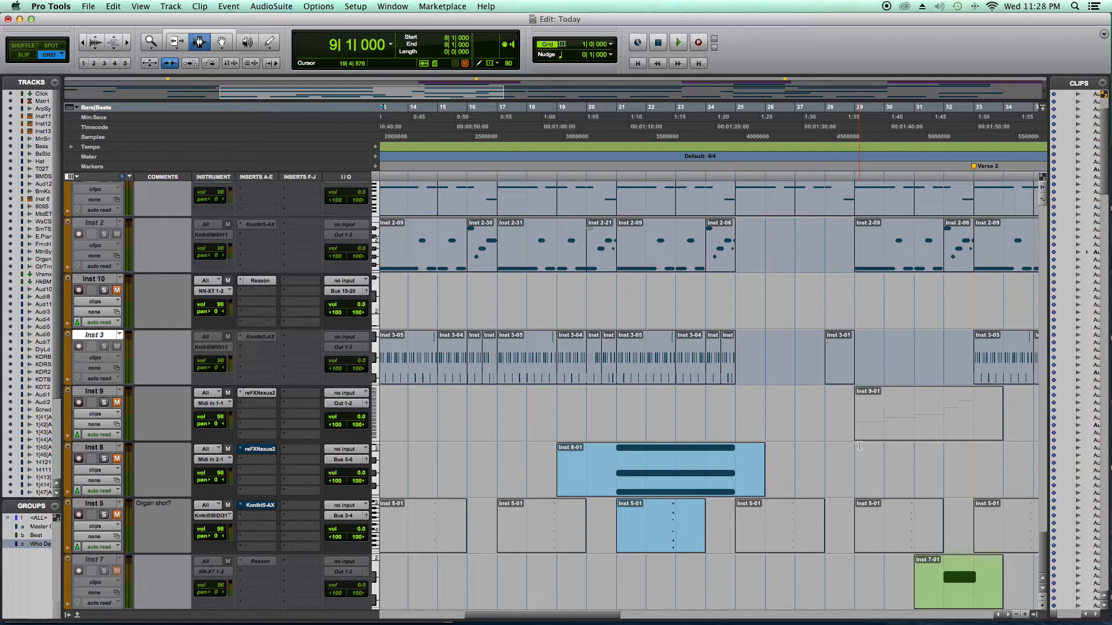
scroll(179, 354, right, 5)
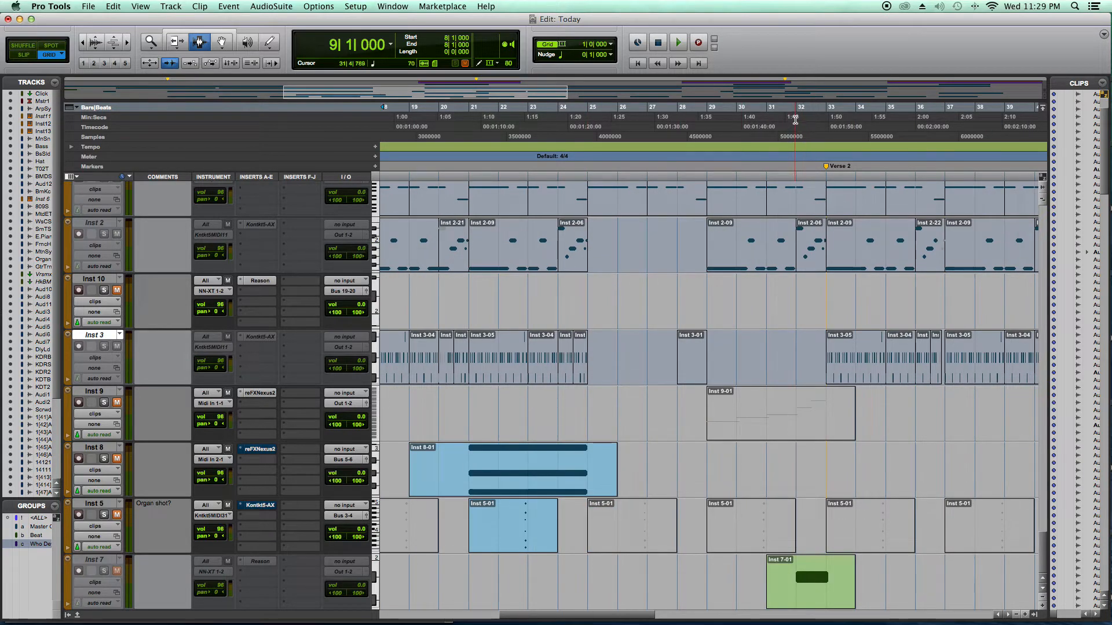
click(785, 137)
click(94, 560)
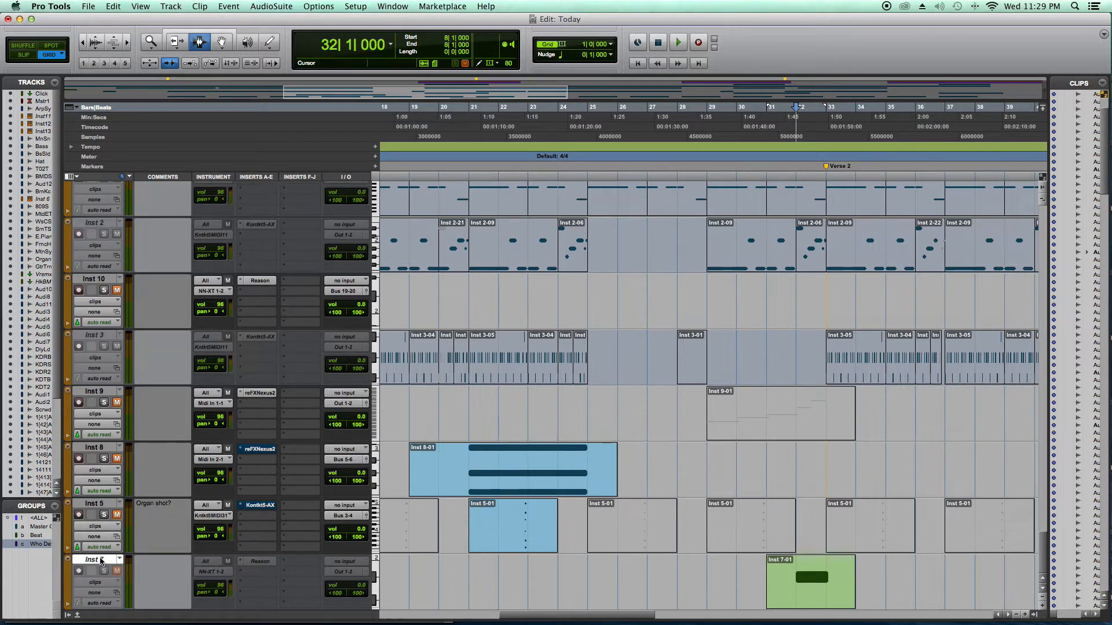
click(181, 5)
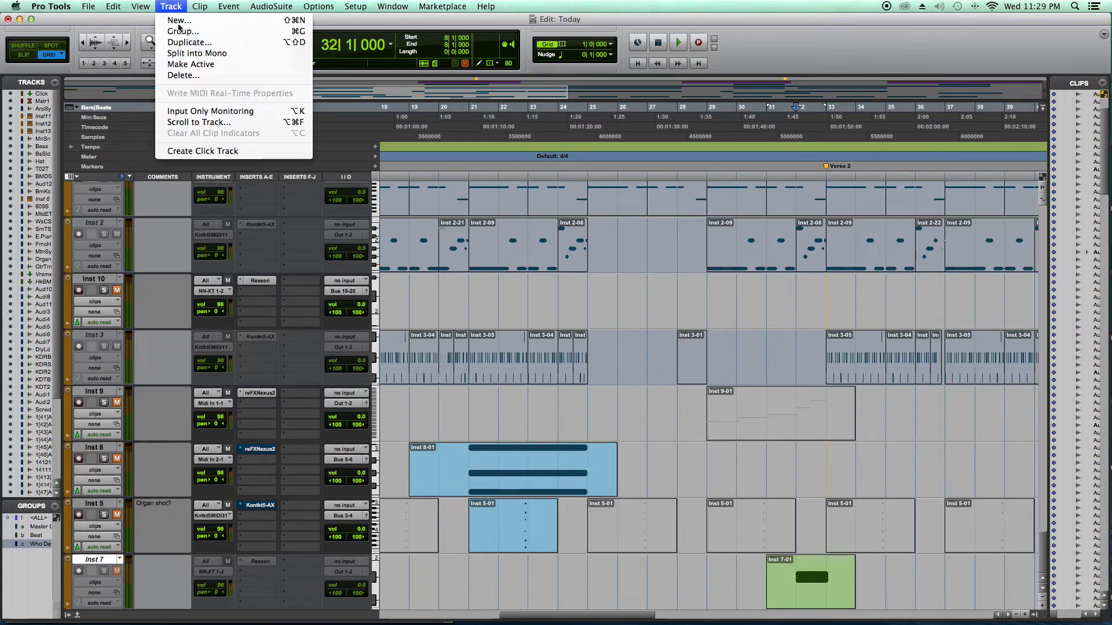
click(196, 73)
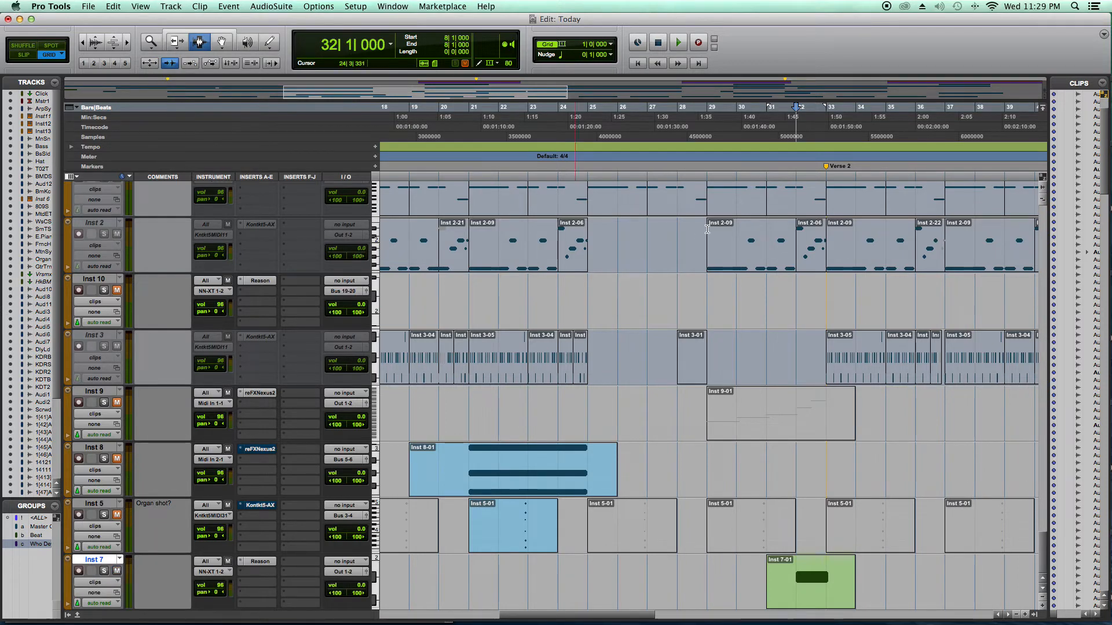
key(space)
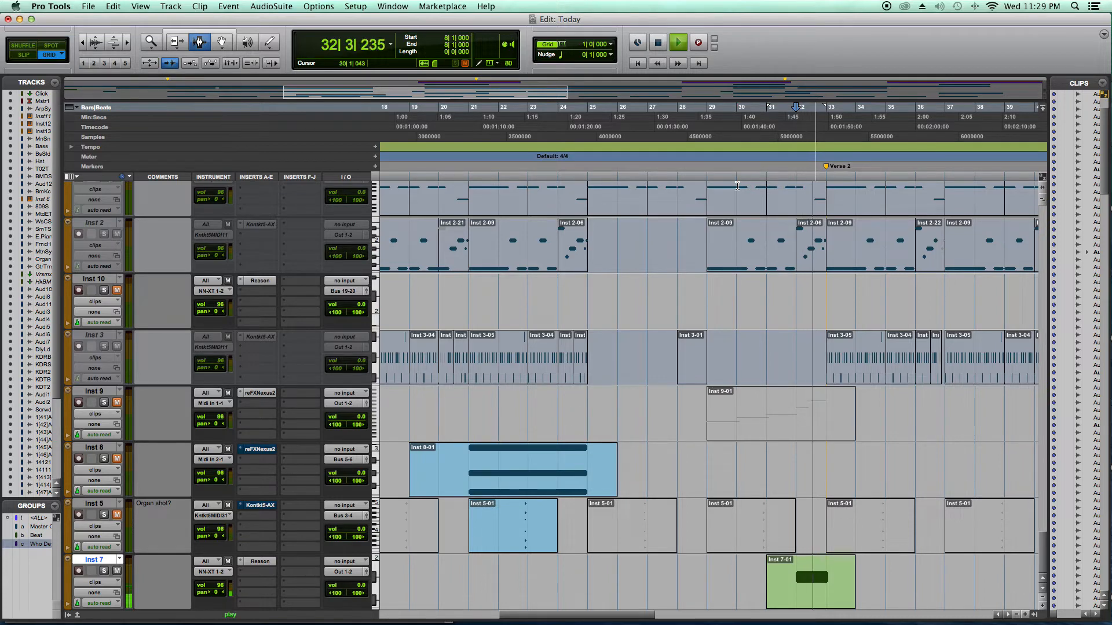
- Stop playback and make the Inst 7 track inactive
key(space)
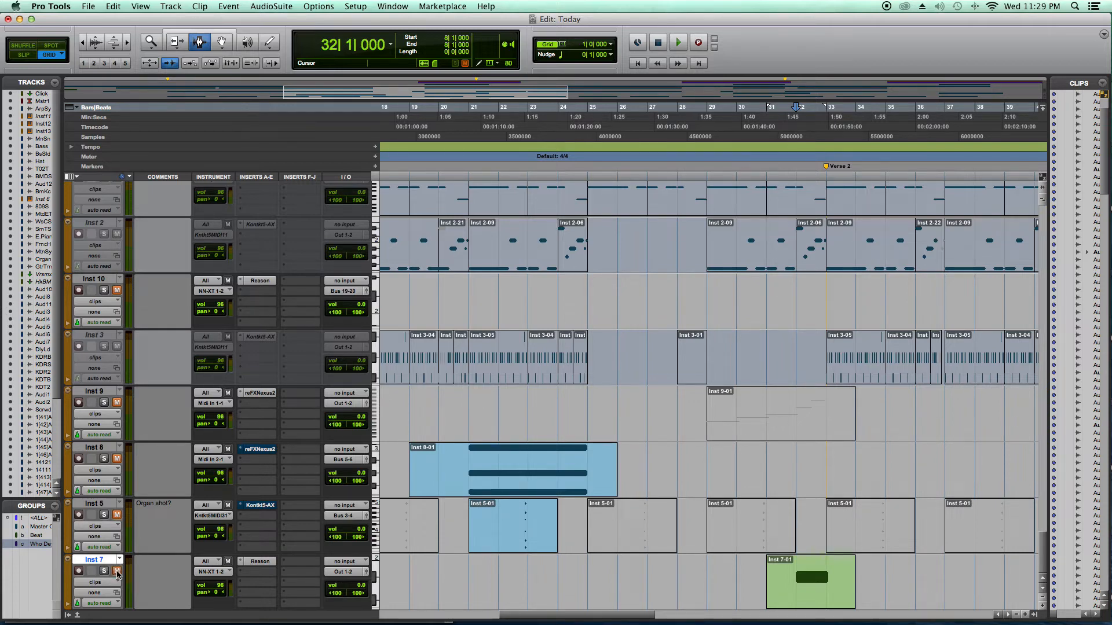
click(171, 7)
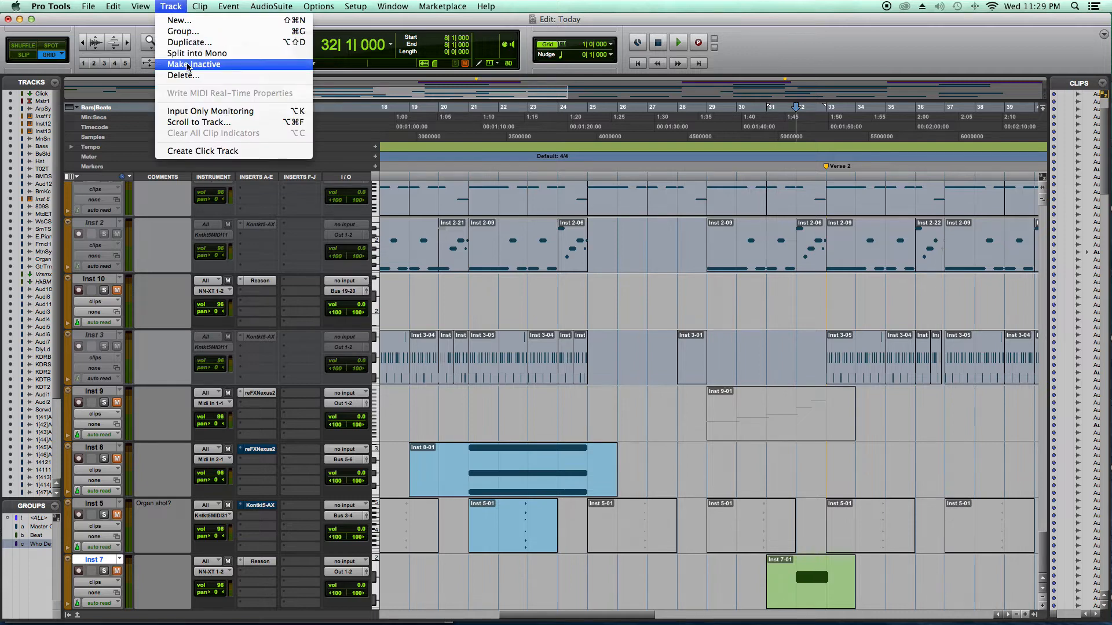
click(187, 64)
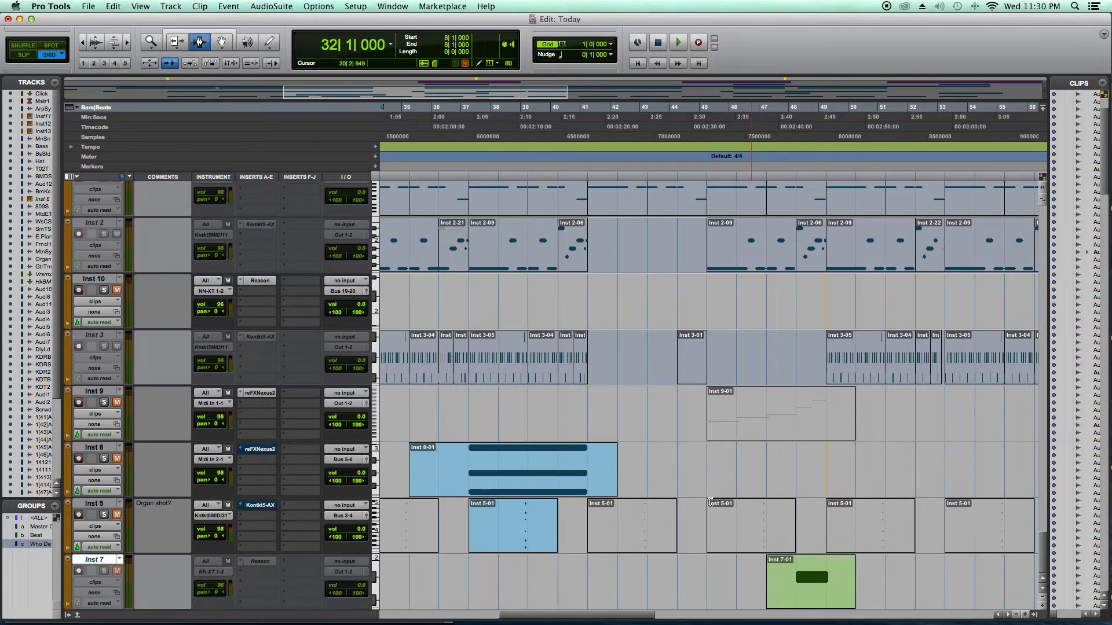
- Audition the Inst 9 part from bar 53 with its Nexus2 instrument window open, and switch to the Grabber tool
scroll(710, 502, right, 8)
scroll(774, 501, right, 10)
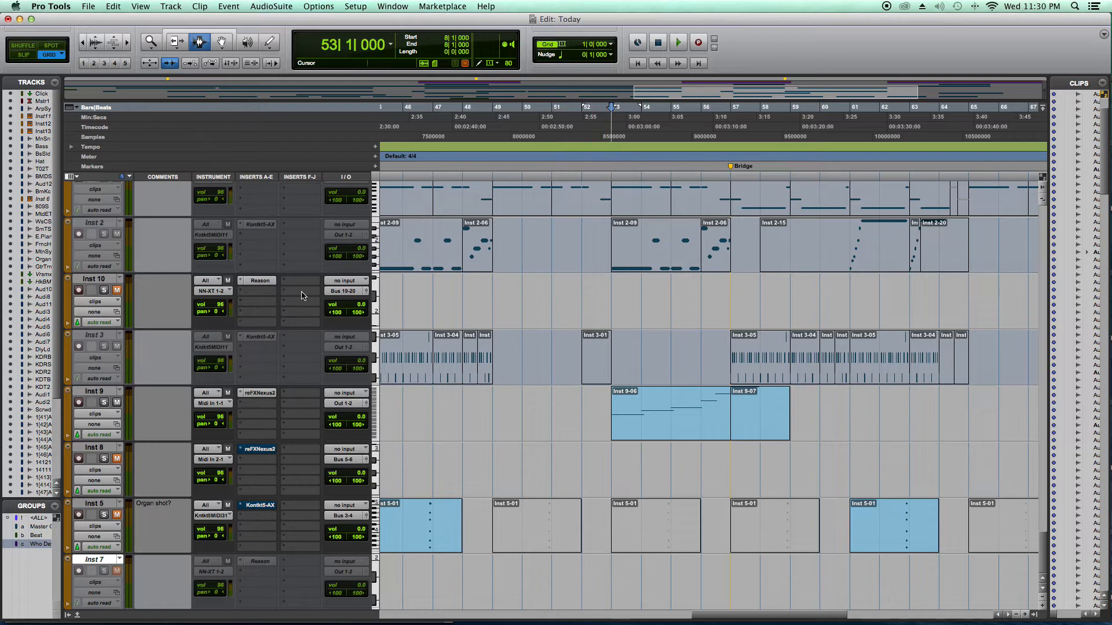
click(255, 394)
drag(606, 198, 175, 115)
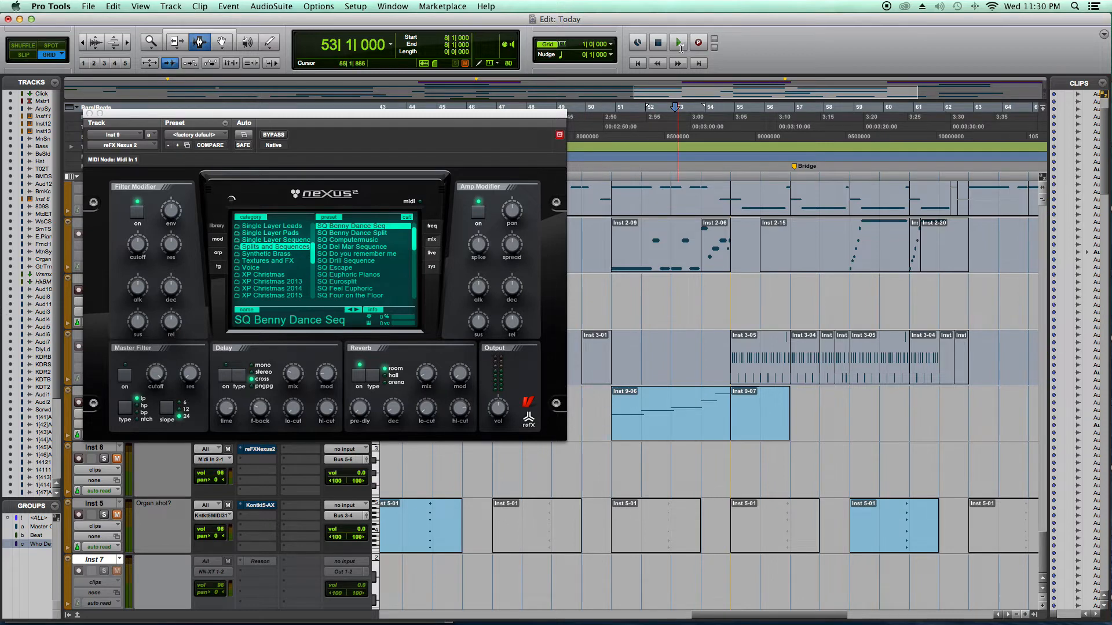
scroll(690, 217, left, 2)
scroll(691, 217, left, 1)
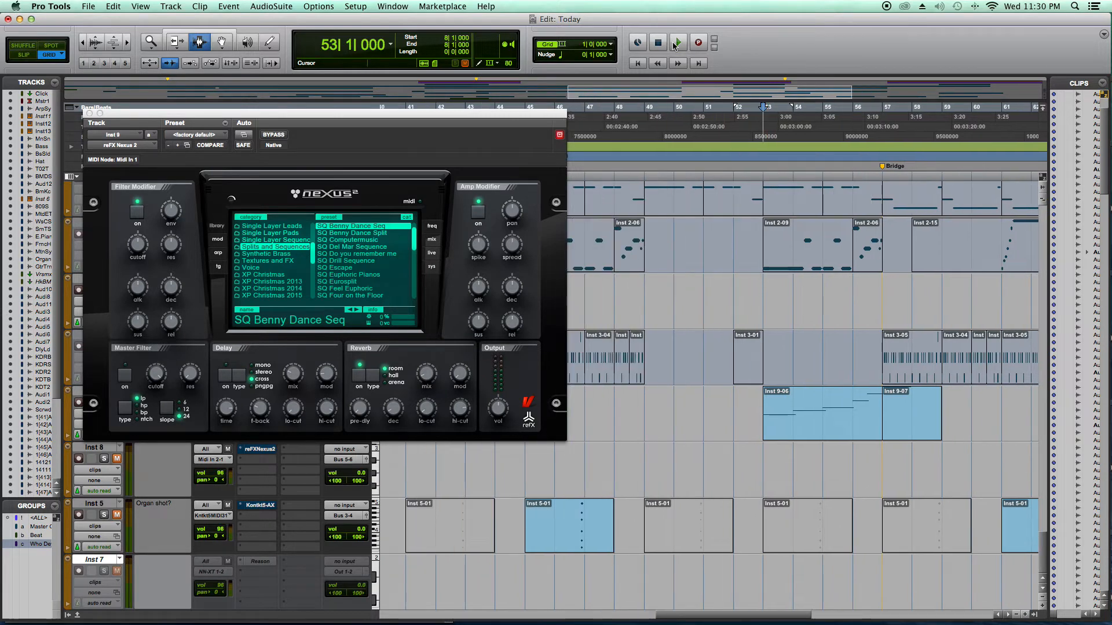
click(676, 44)
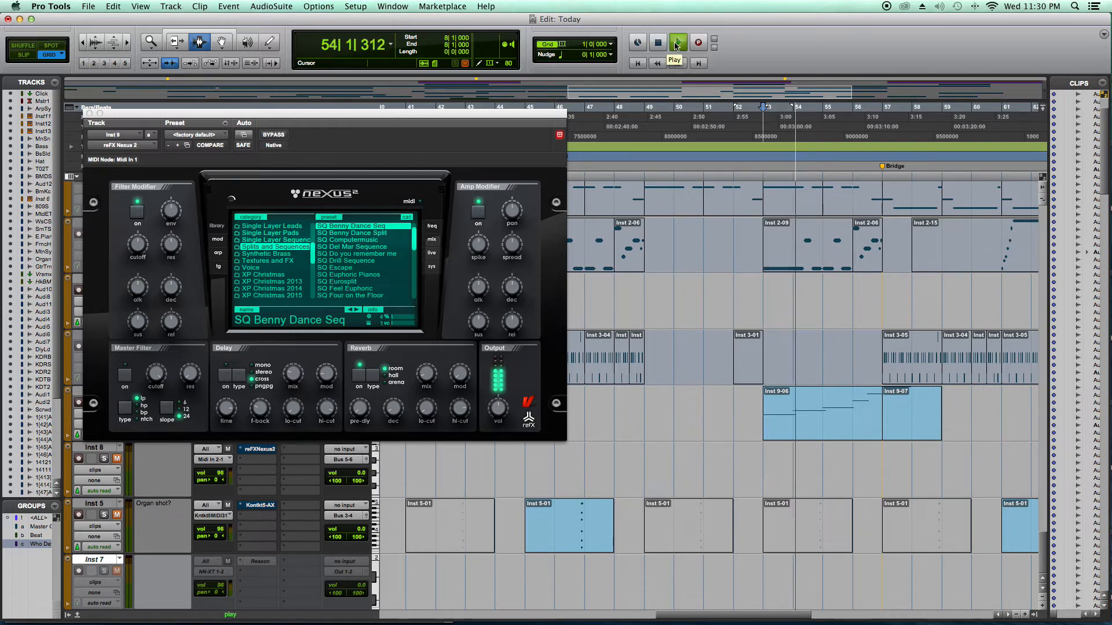
click(222, 43)
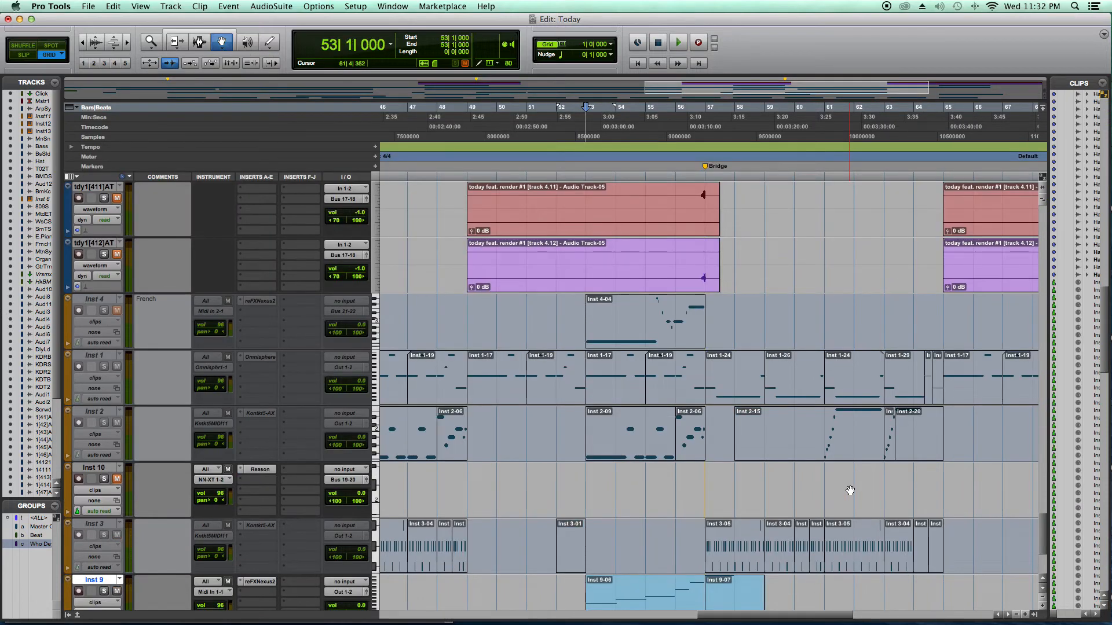
- Look through the track list from the Inst tracks, past the vocal and audio tracks, up to Inst 11
scroll(850, 490, down, 5)
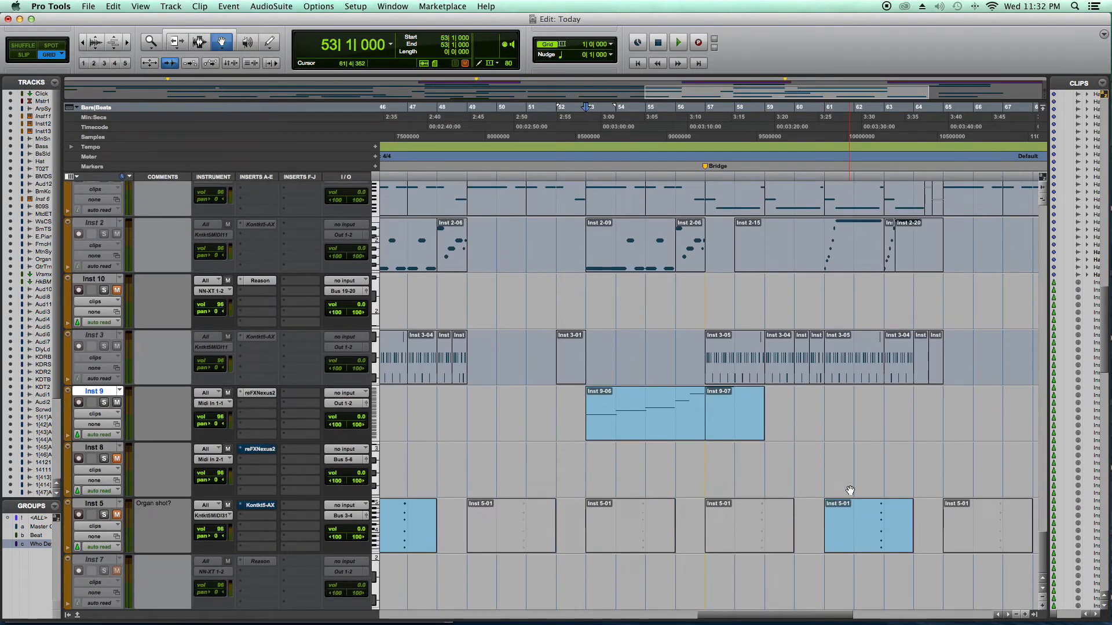
scroll(850, 490, up, 8)
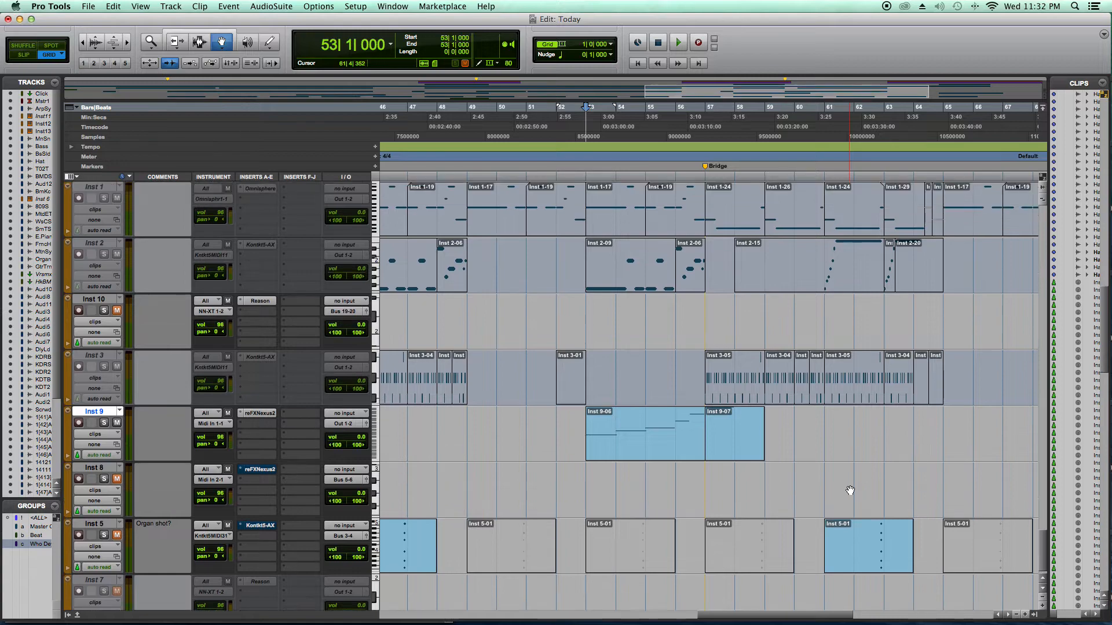
scroll(849, 490, up, 10)
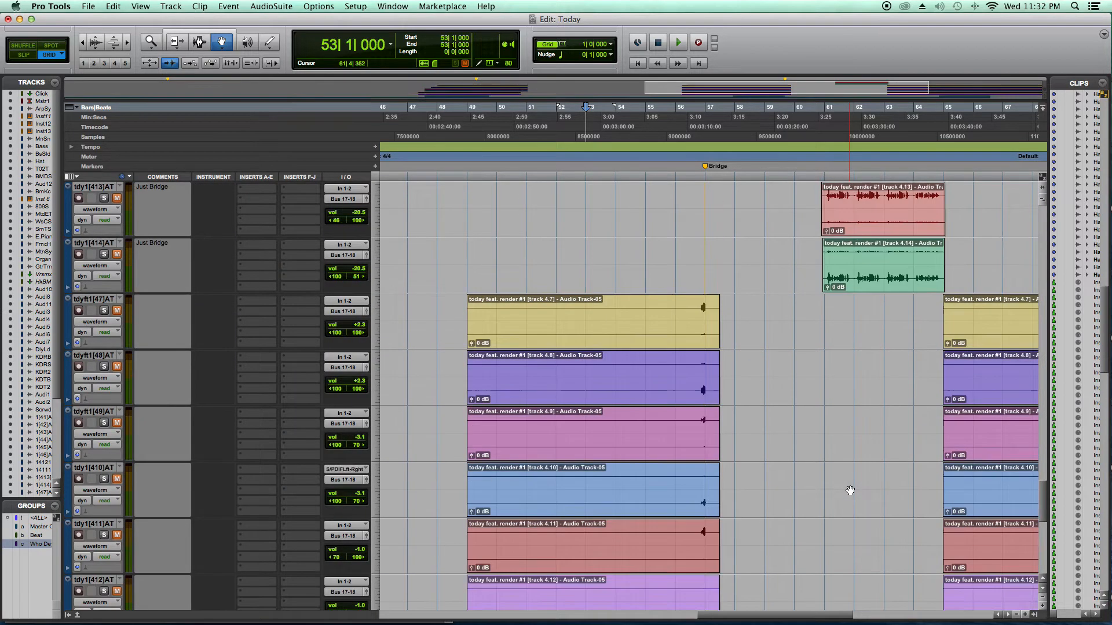
scroll(849, 491, up, 2)
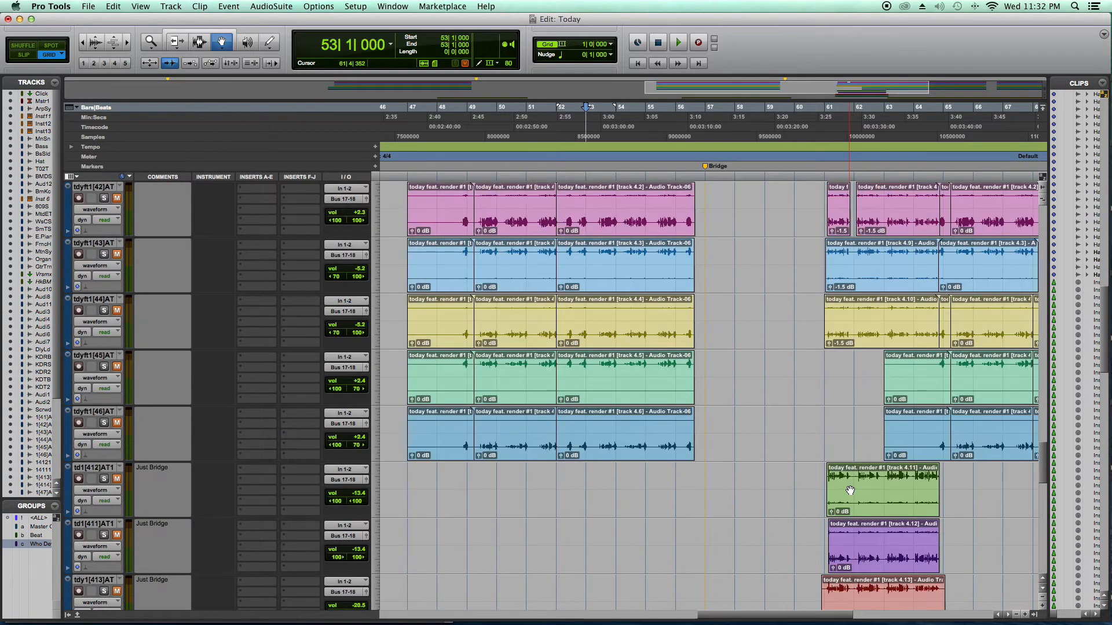
scroll(849, 490, up, 8)
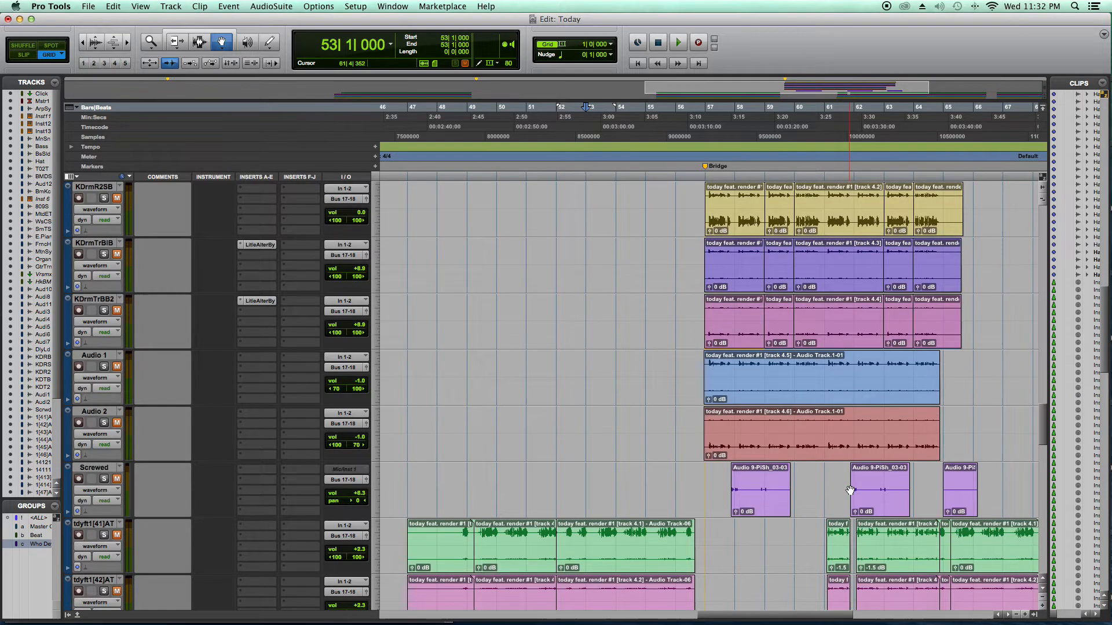
scroll(849, 491, up, 9)
scroll(849, 491, up, 6)
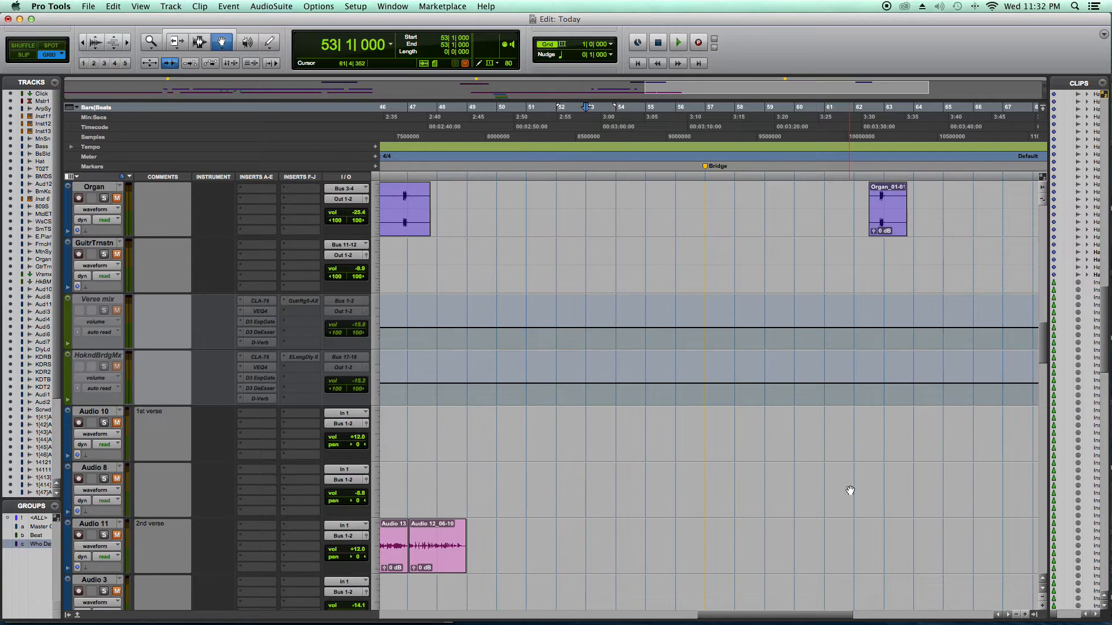
scroll(850, 491, up, 6)
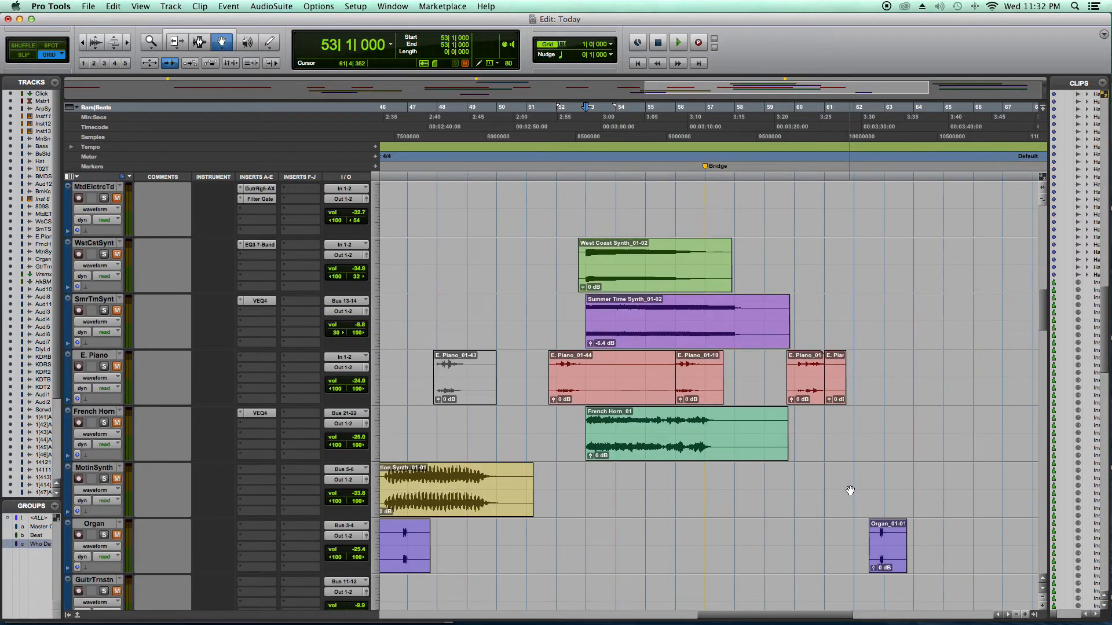
scroll(849, 491, up, 9)
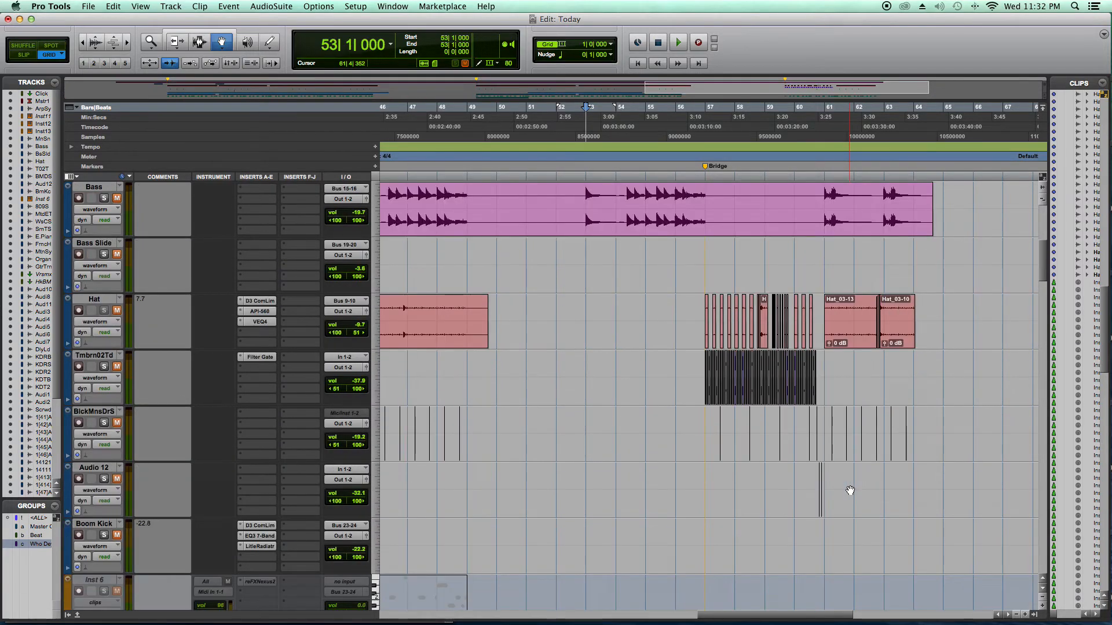
scroll(849, 490, up, 4)
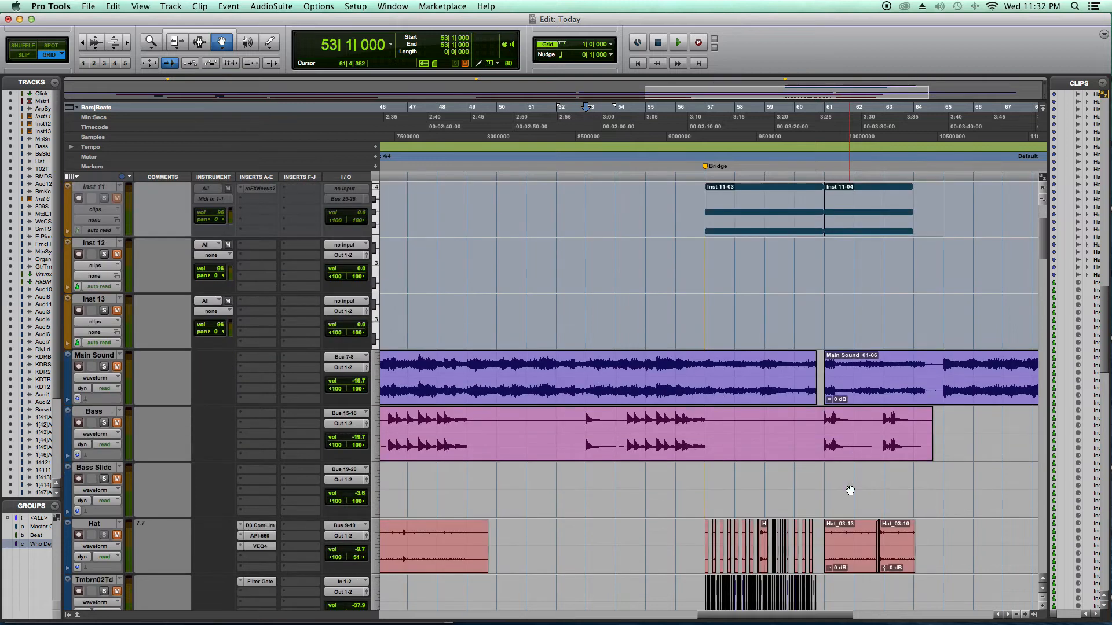
- Examine the drum, synth and organ audio tracks below Main Sound, and return to the Hat and Boom Kick tracks
scroll(849, 490, down, 3)
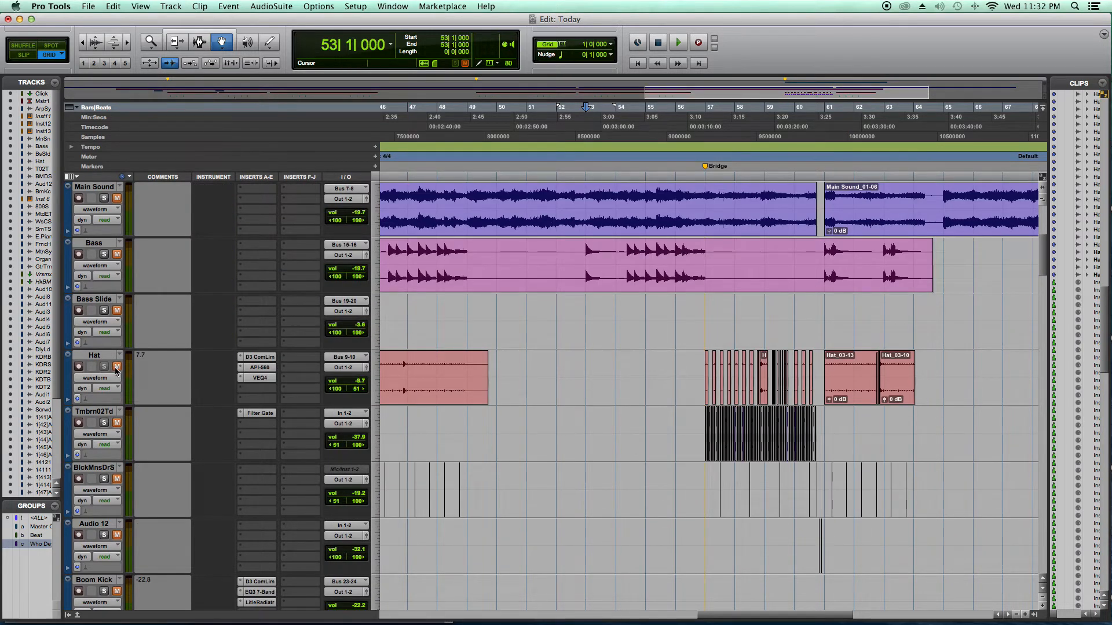
scroll(125, 438, down, 5)
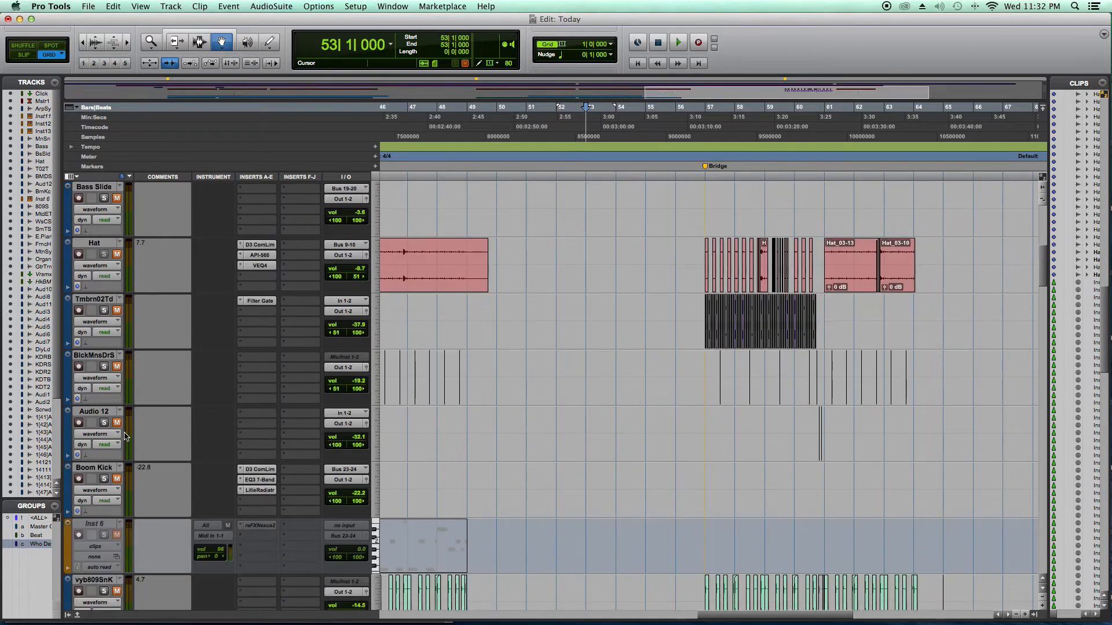
scroll(184, 442, down, 3)
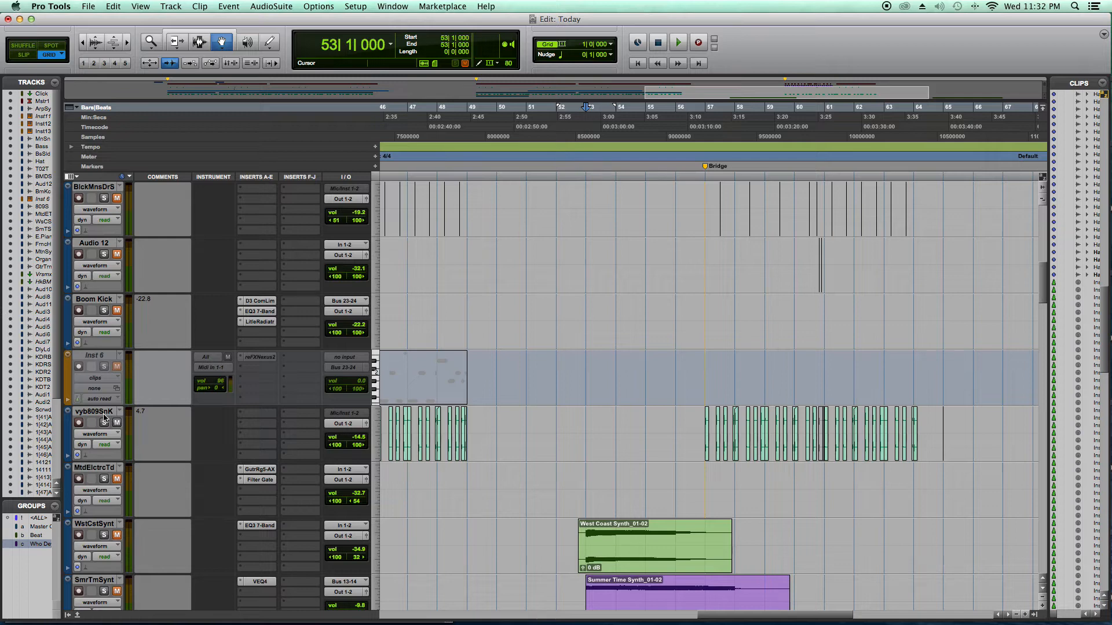
scroll(123, 447, down, 5)
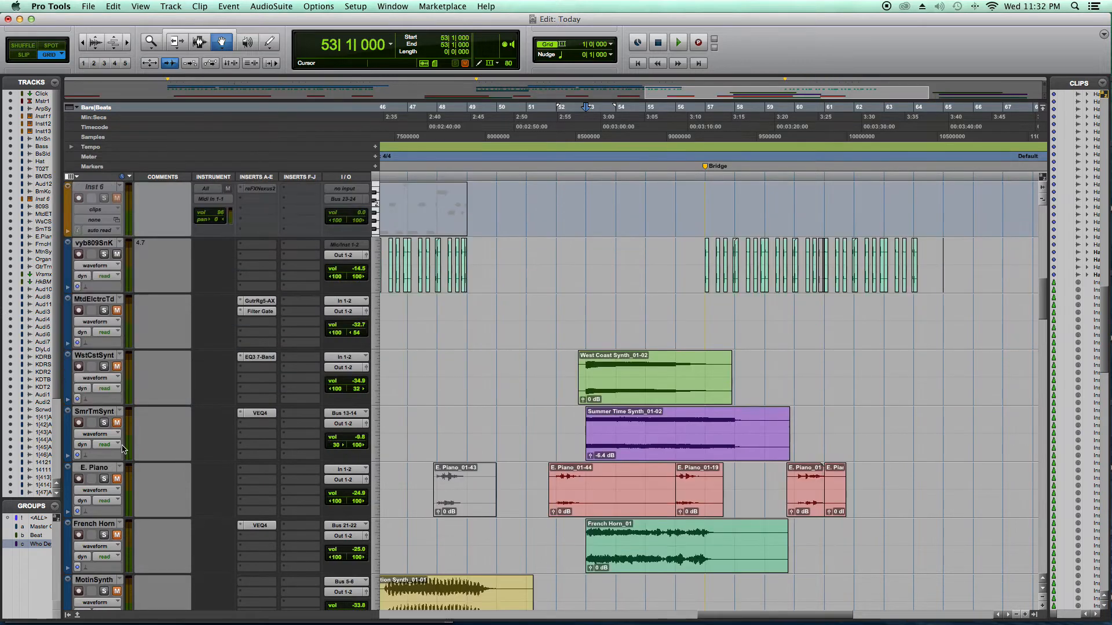
scroll(123, 447, down, 2)
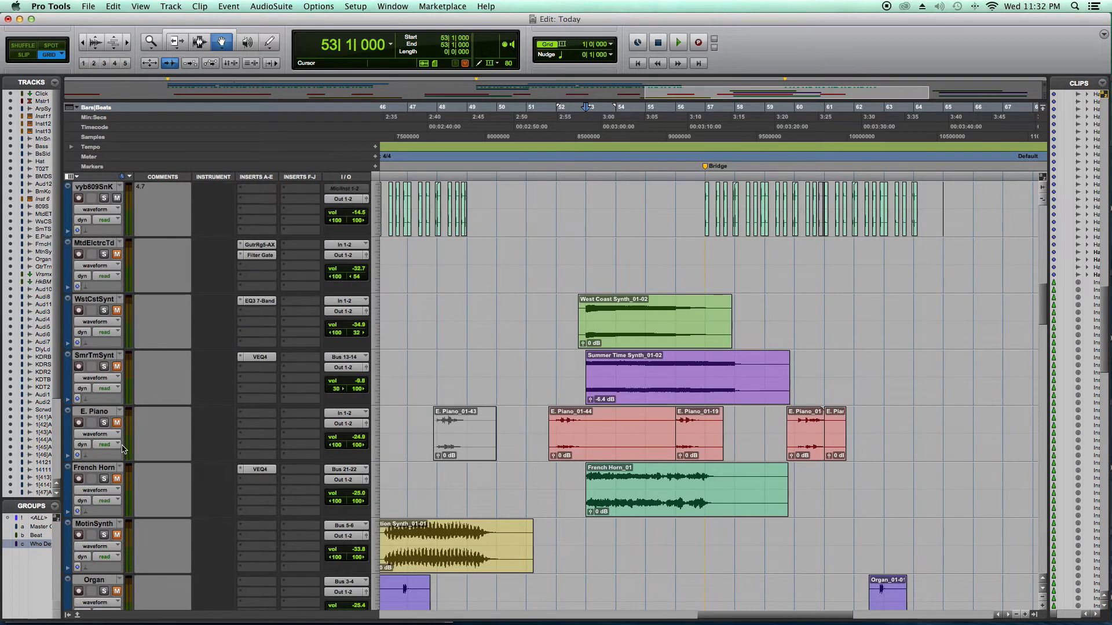
scroll(123, 448, down, 3)
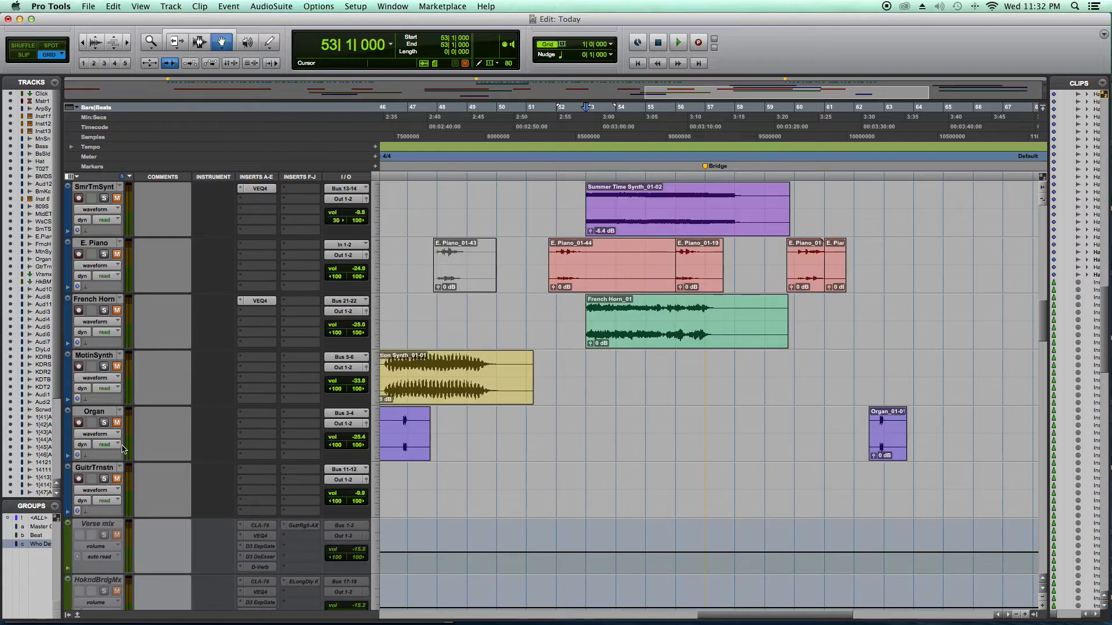
scroll(123, 447, up, 6)
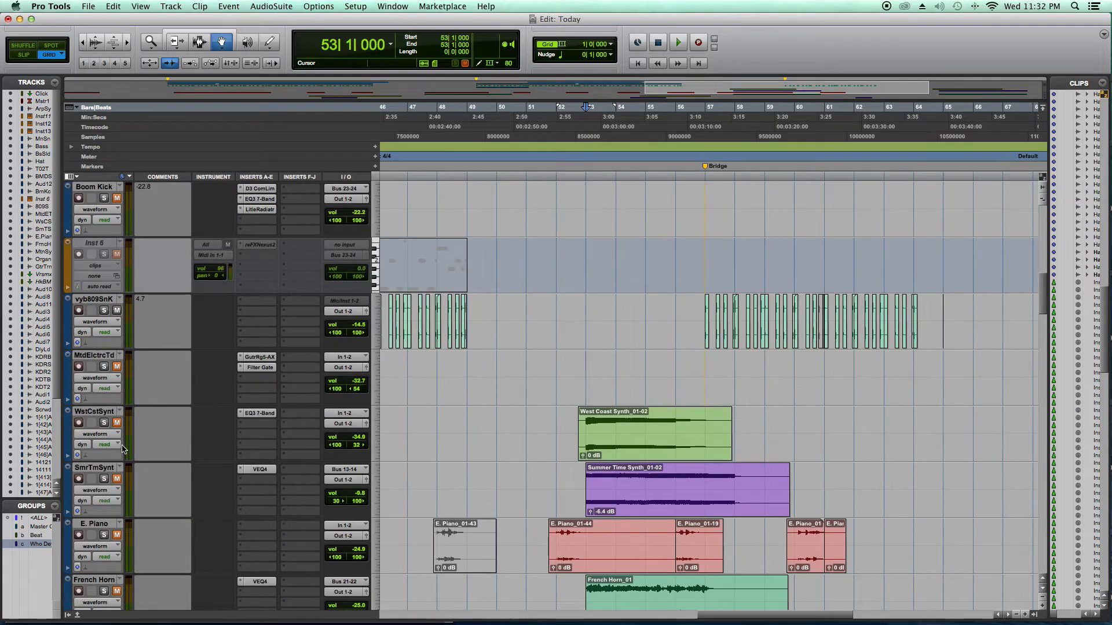
scroll(123, 448, up, 4)
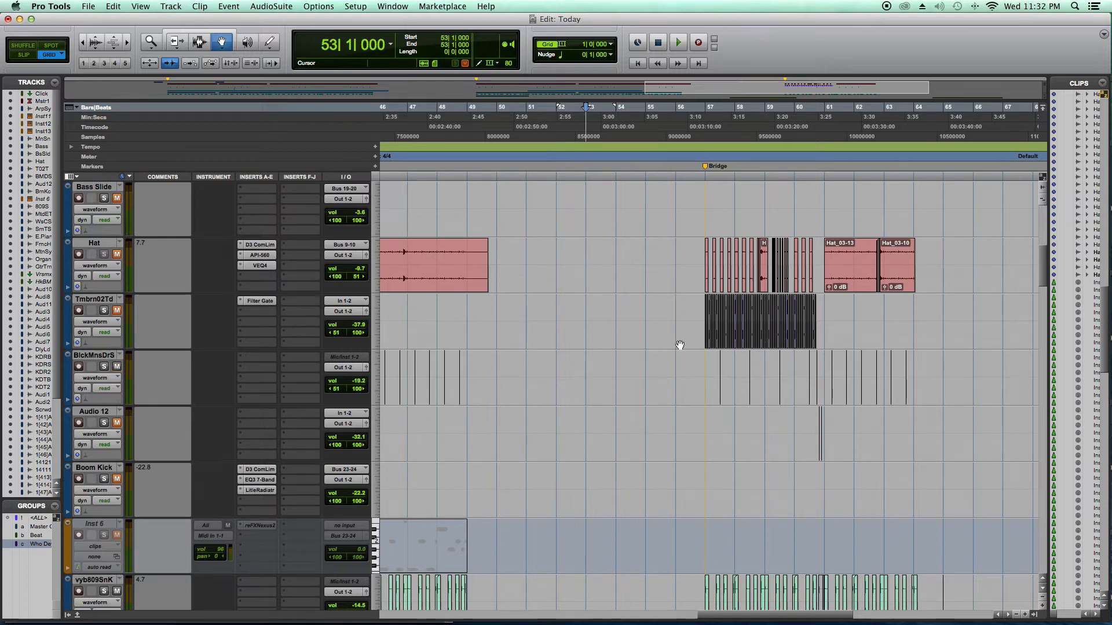
- Place the playback position at bar 9, by the Verse 1 marker, and audition the drum tracks for a few bars
click(703, 119)
scroll(641, 227, left, 20)
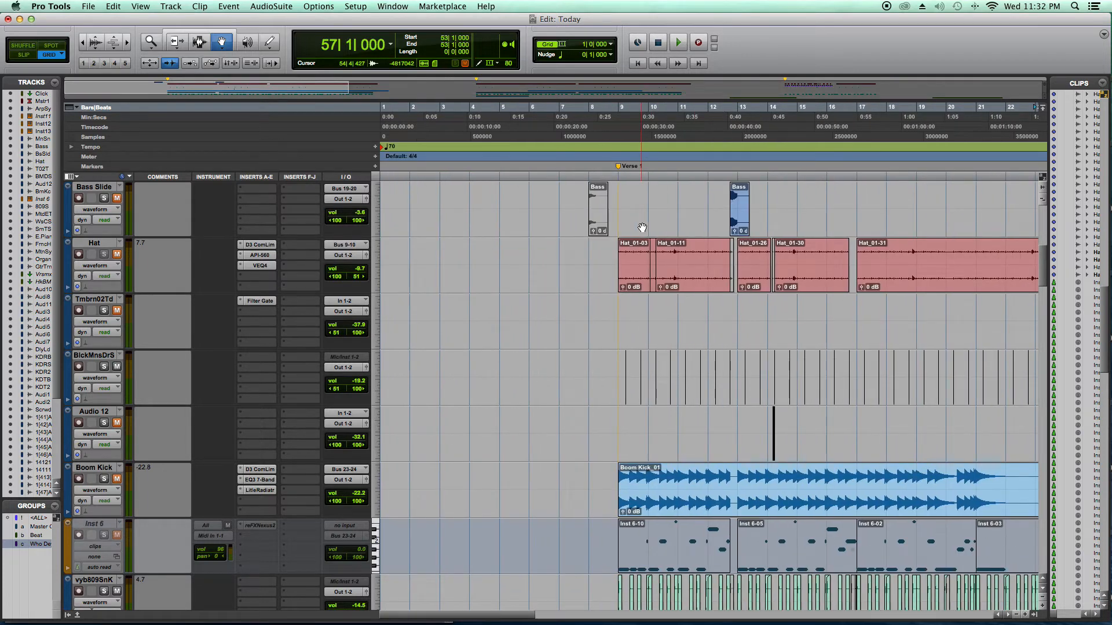
click(616, 119)
key(space)
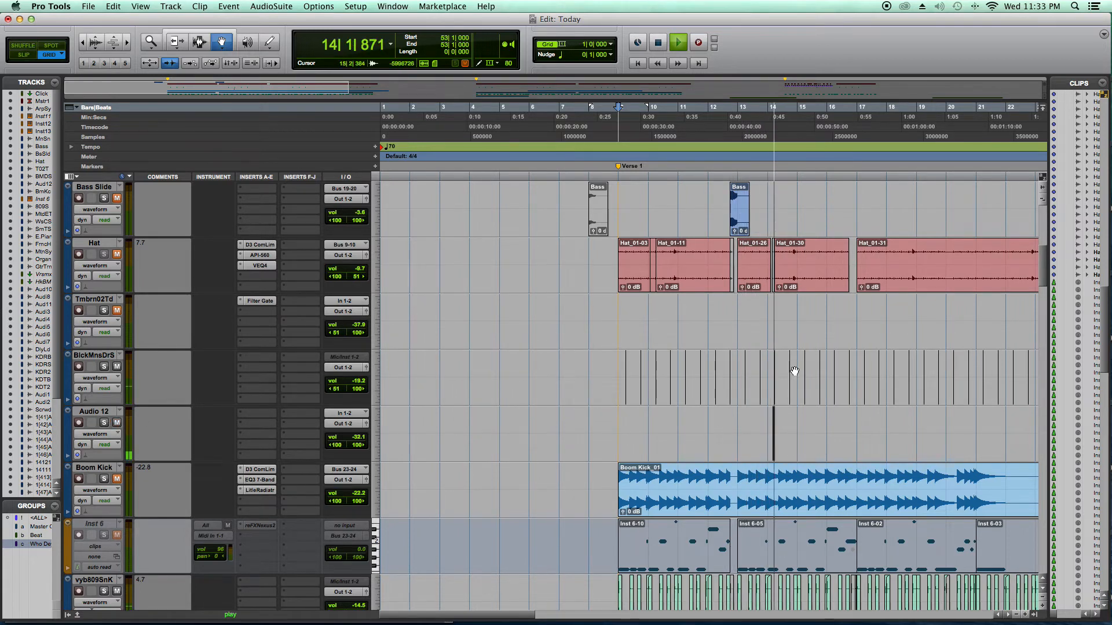
key(space)
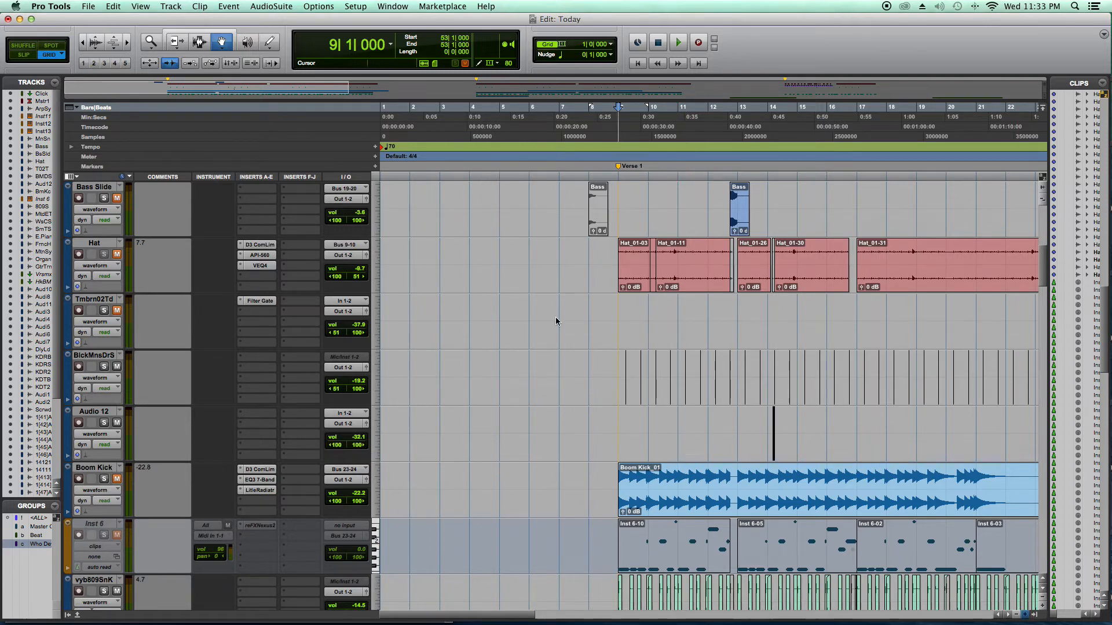
- Set the grid value to 0|0|480 for a close-up view of the drum clips around bars 11 to 13
key(super+bracketright)
key(super+bracketright)
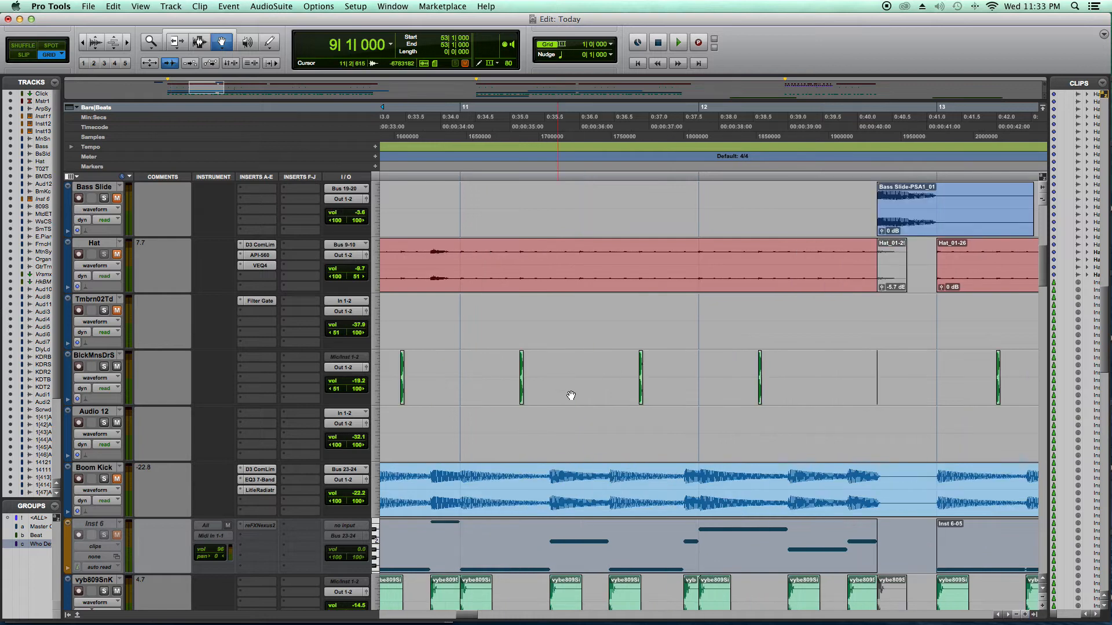
click(594, 44)
click(626, 76)
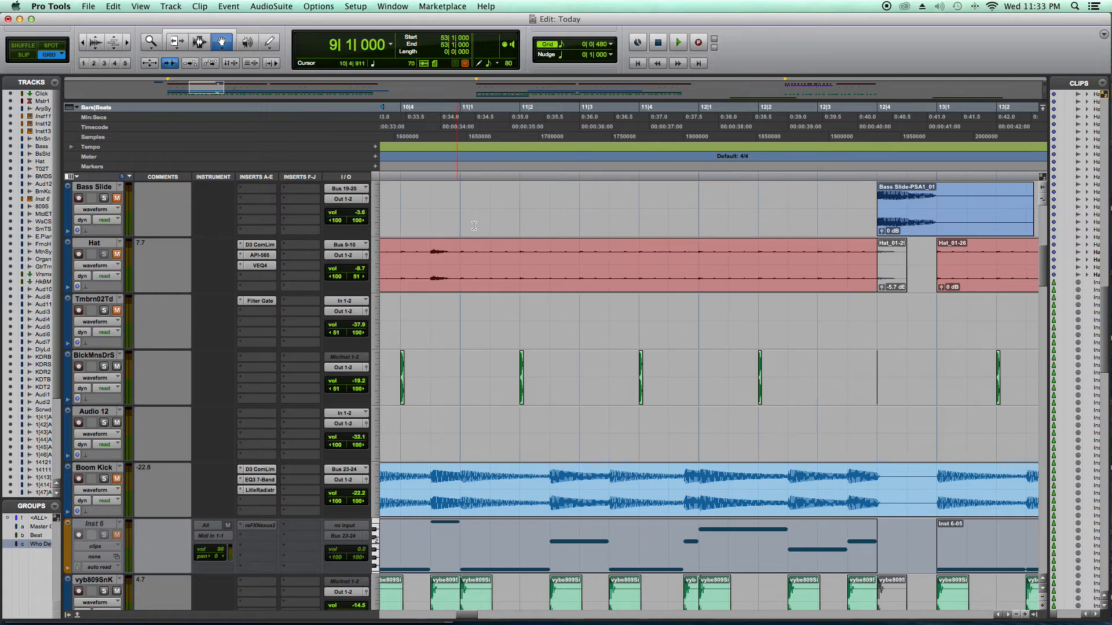
- Try moving the BlckMnsDrS clip at 11|4 in Grid and Slip modes, undo the last move and return to Grid mode
click(641, 372)
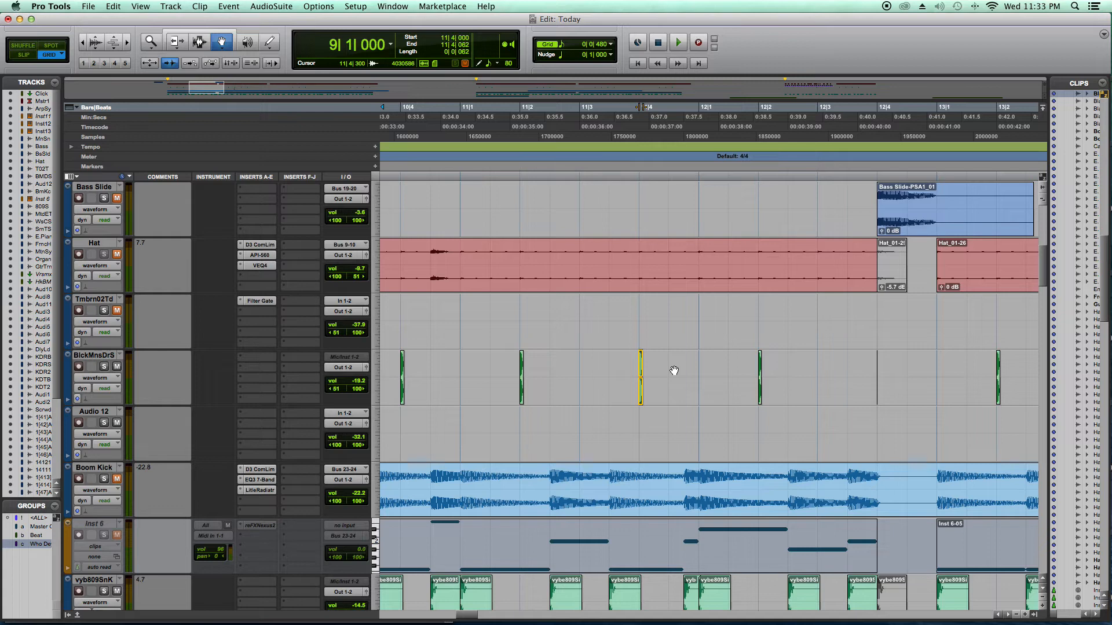
drag(676, 371, 639, 373)
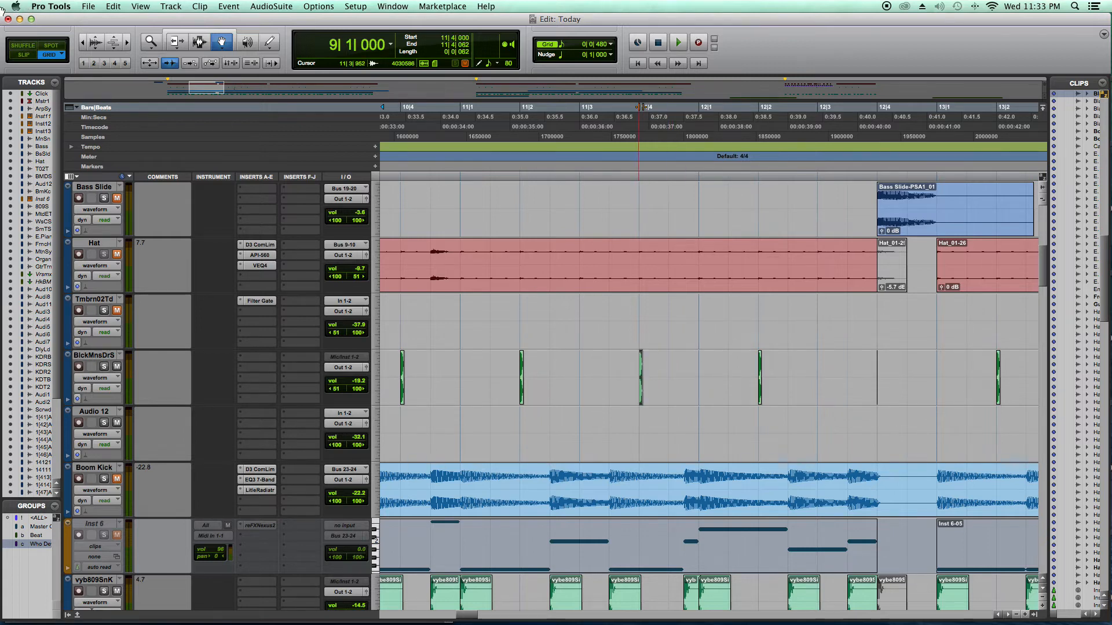
click(22, 53)
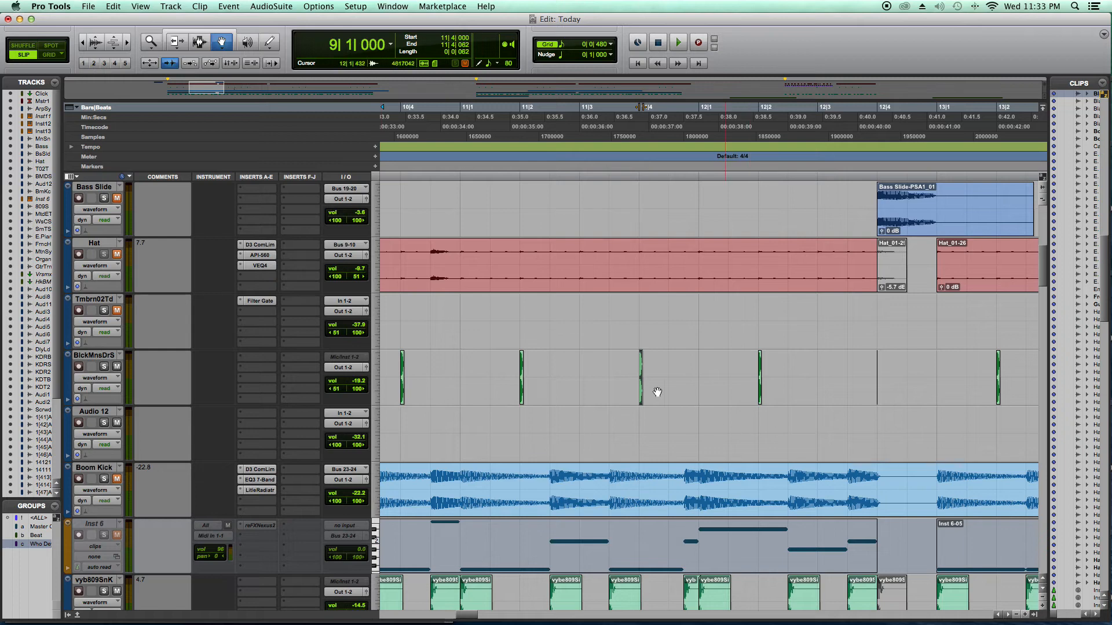
drag(662, 398, 661, 398)
key(super+z)
key(F4)
click(1015, 615)
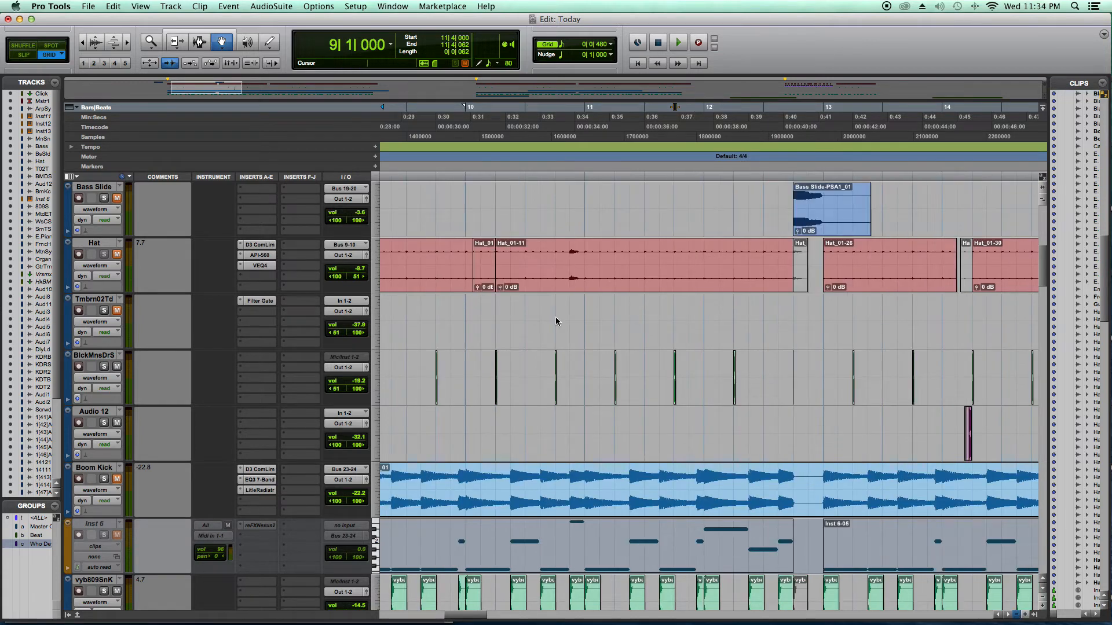
scroll(716, 499, up, 4)
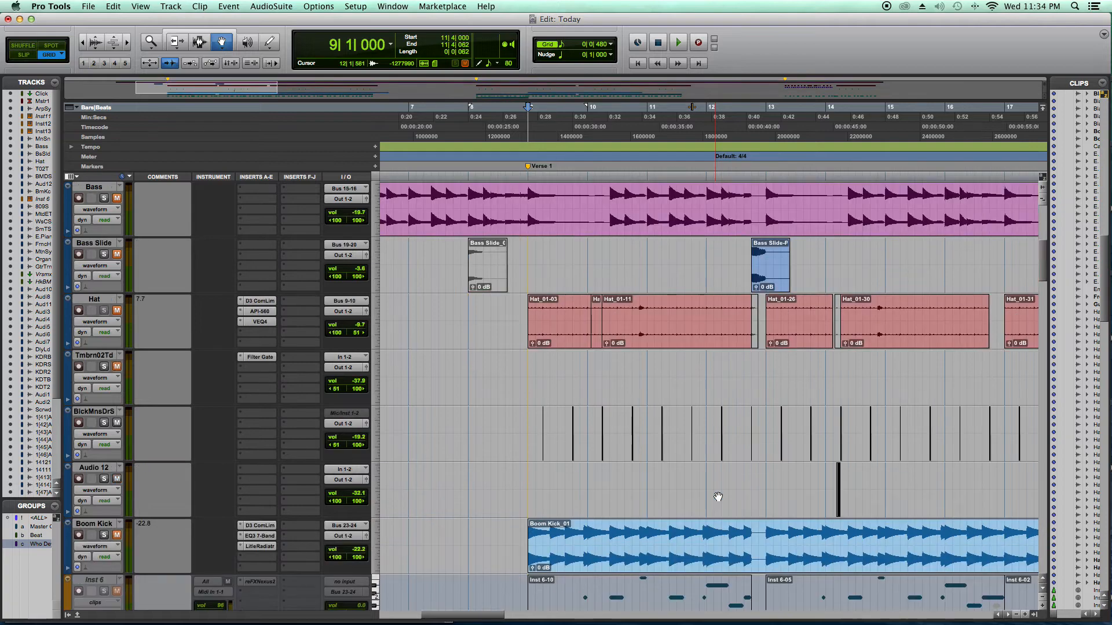
- Examine the tracks around bars 7 to 17, from the instrument and bass tracks down through the vocal tracks to Delay Lead
scroll(717, 497, up, 2)
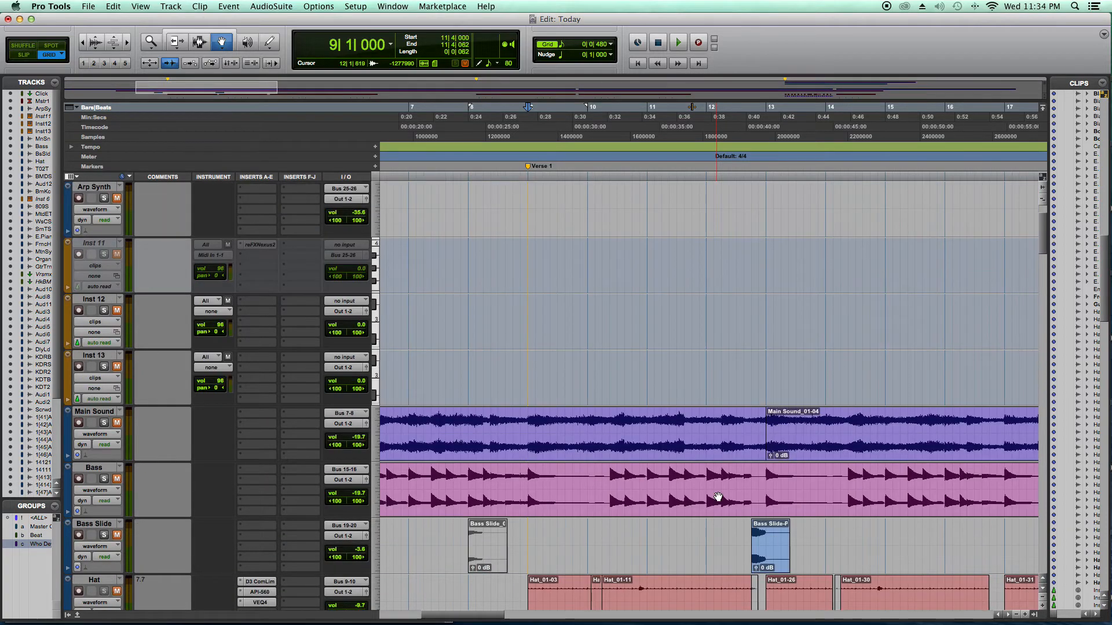
scroll(718, 497, up, 1)
scroll(718, 497, down, 7)
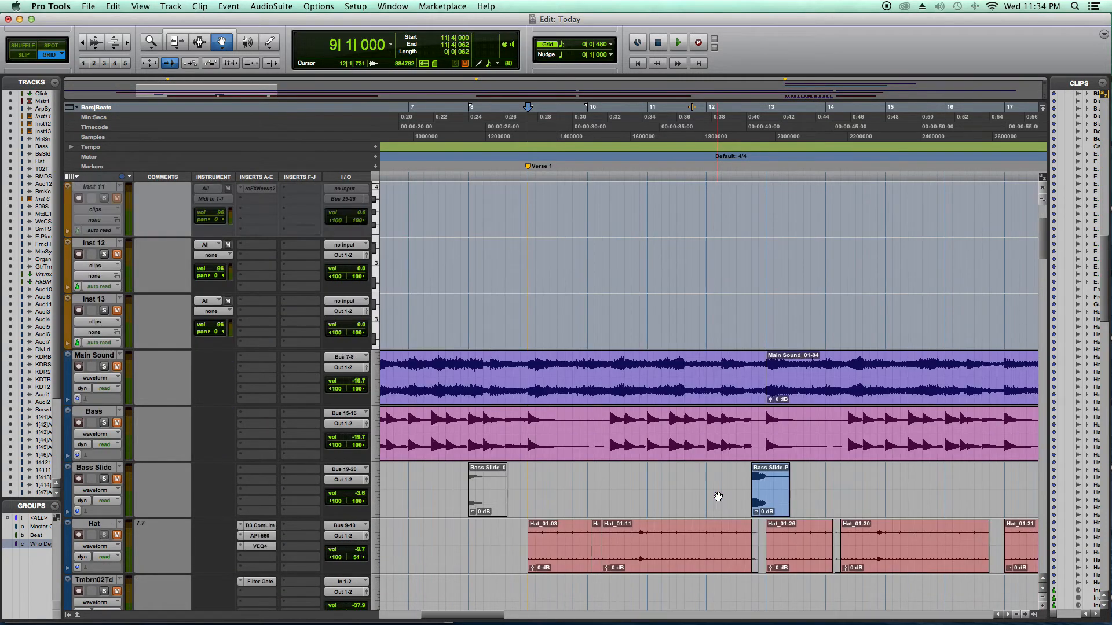
scroll(718, 497, down, 1)
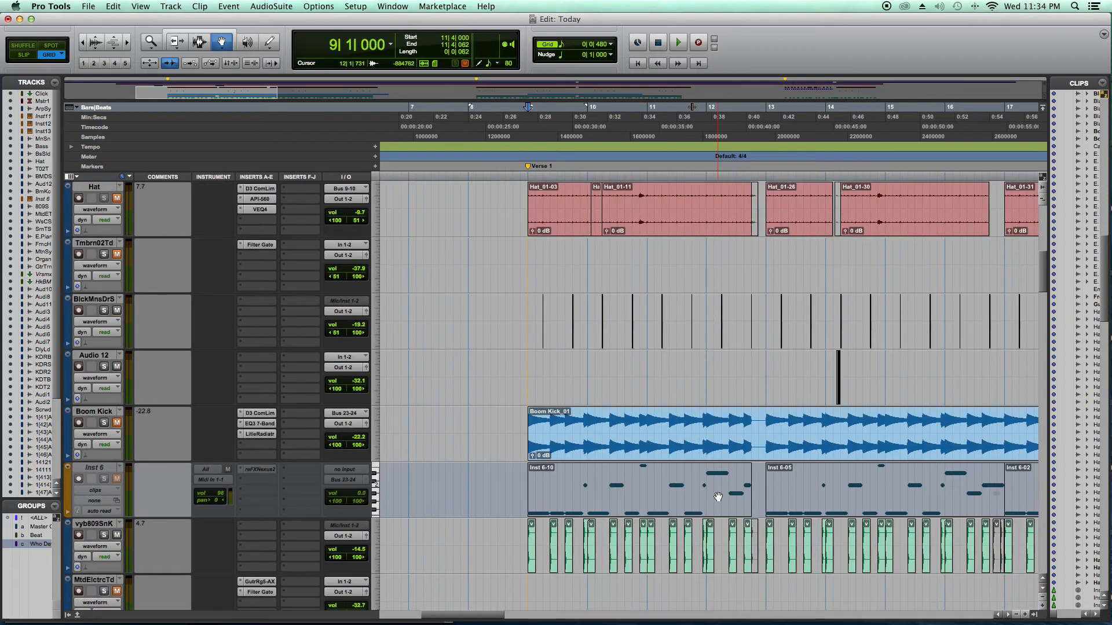
scroll(718, 497, down, 5)
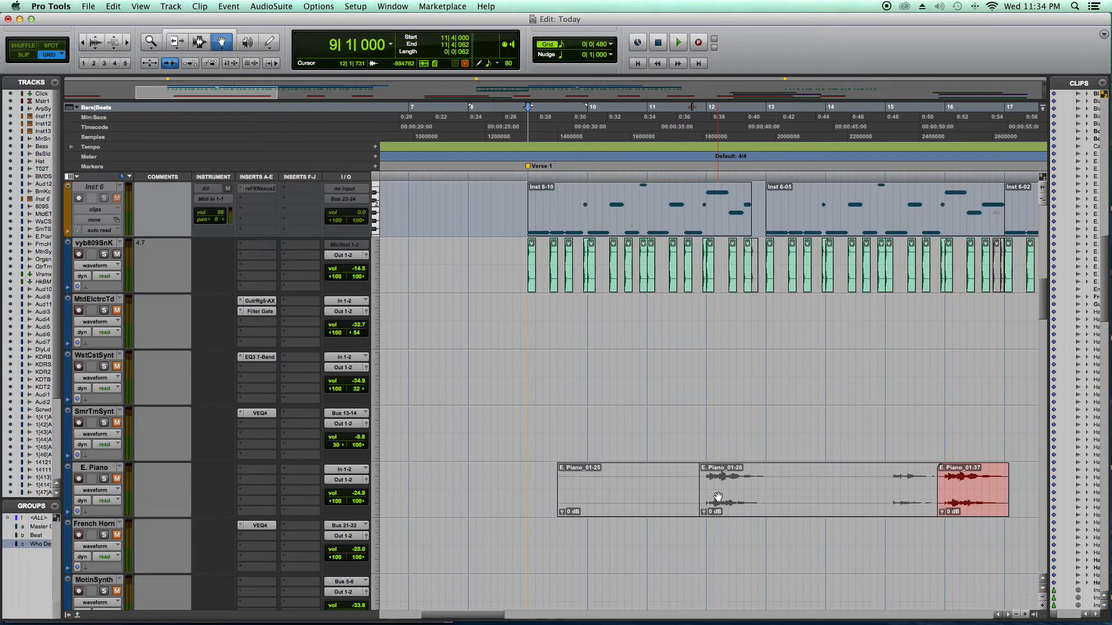
scroll(900, 576, down, 7)
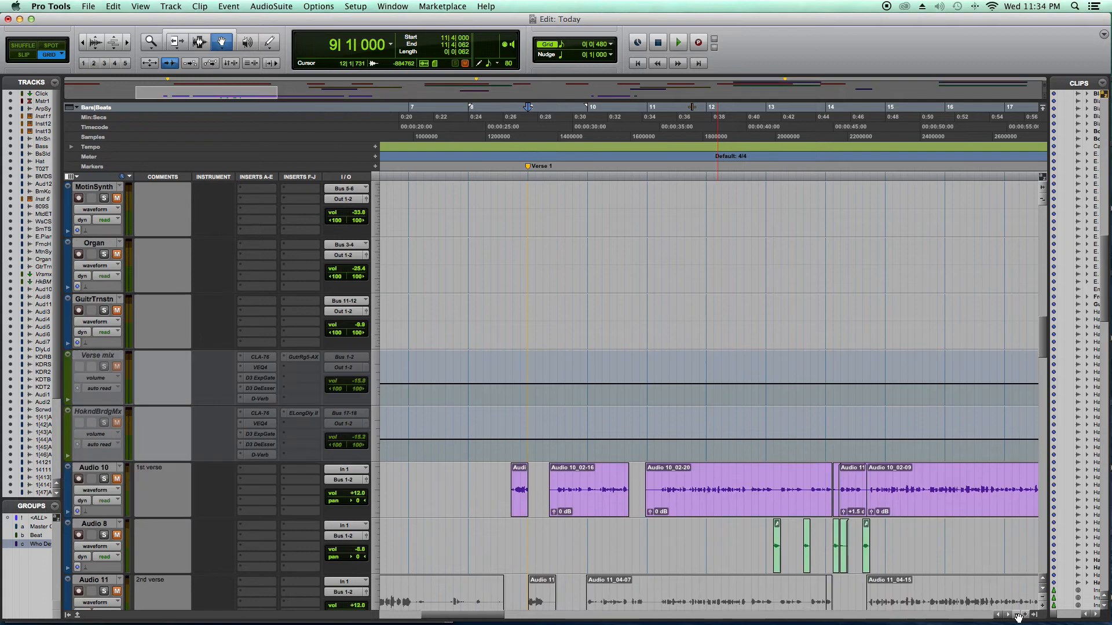
scroll(1017, 618, down, 6)
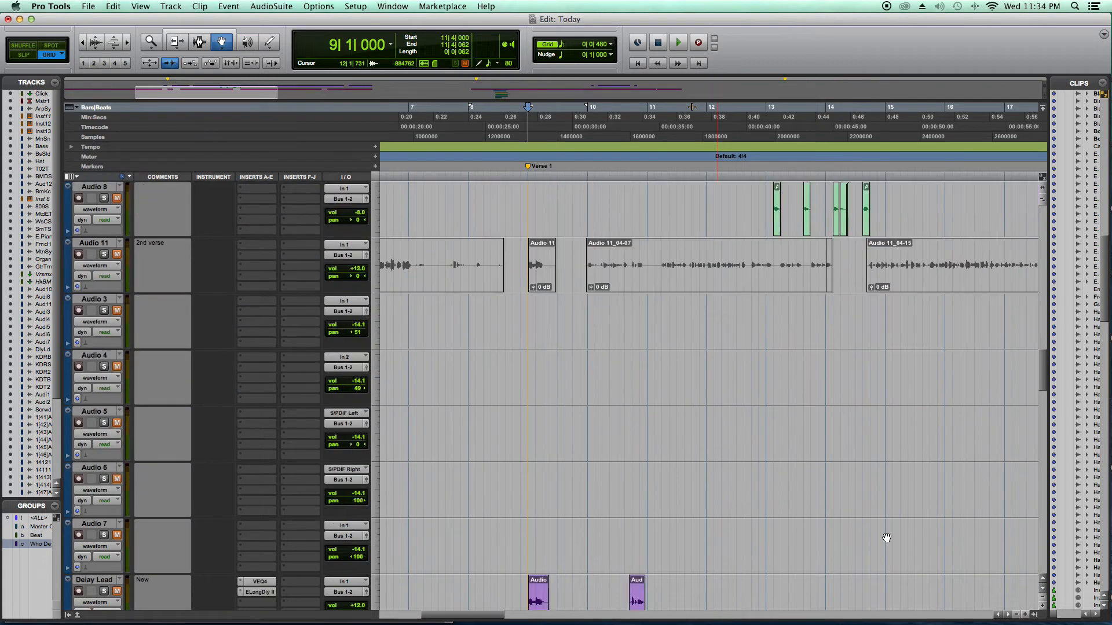
scroll(917, 560, down, 6)
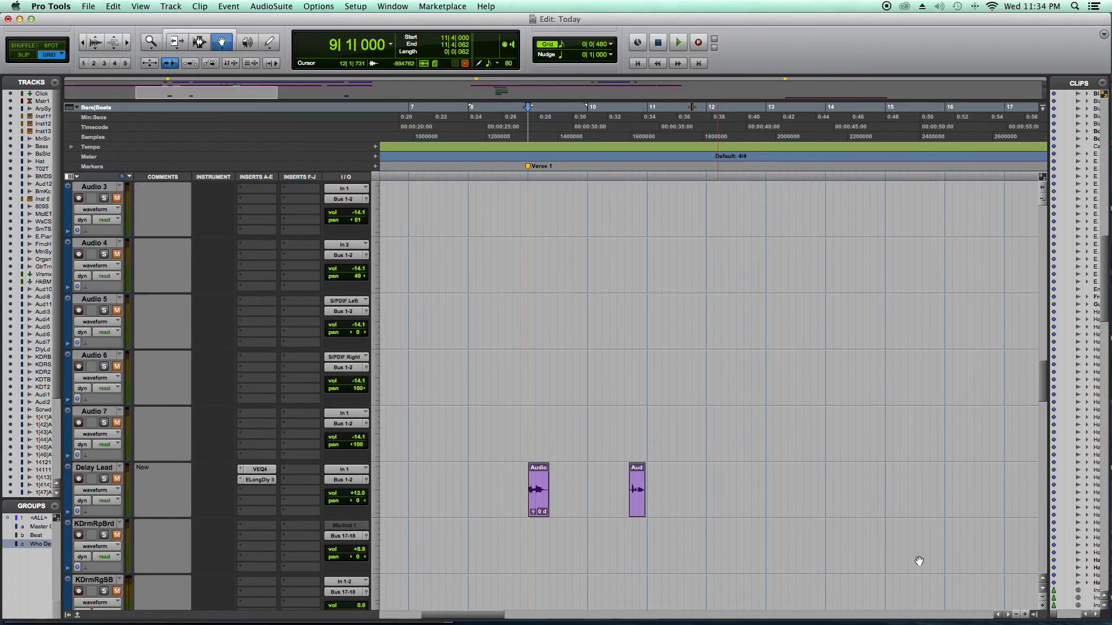
- Examine the whole song's arrangement across Verse 1, Verse 2 and Bridge, from the vocal tracks up to the synth, piano and drum tracks
click(1017, 615)
scroll(1017, 617, up, 3)
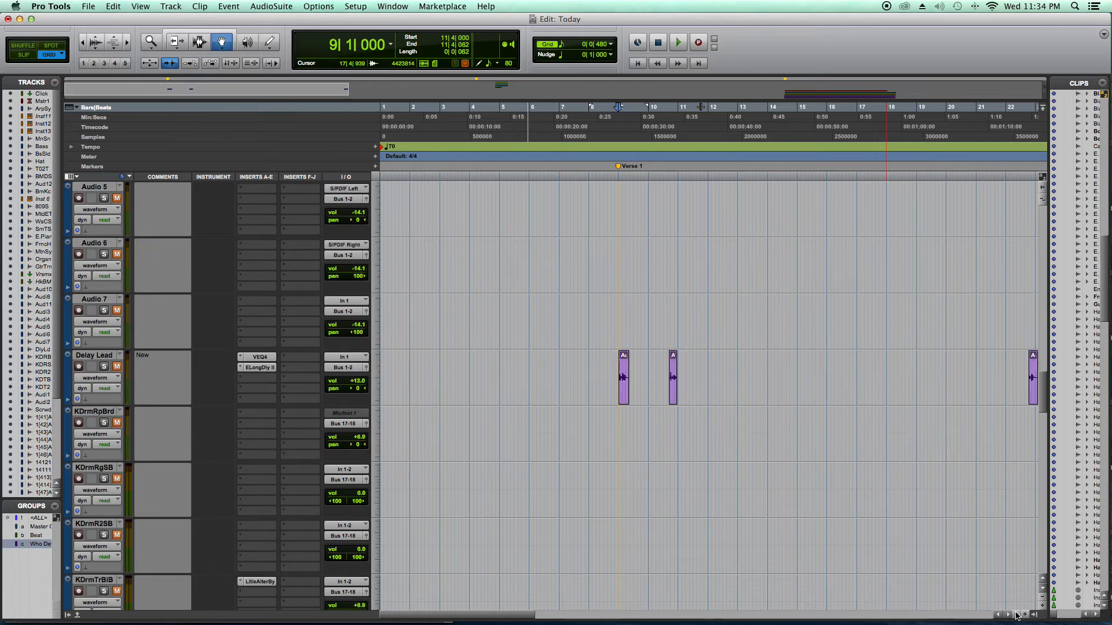
scroll(1017, 615, right, 3)
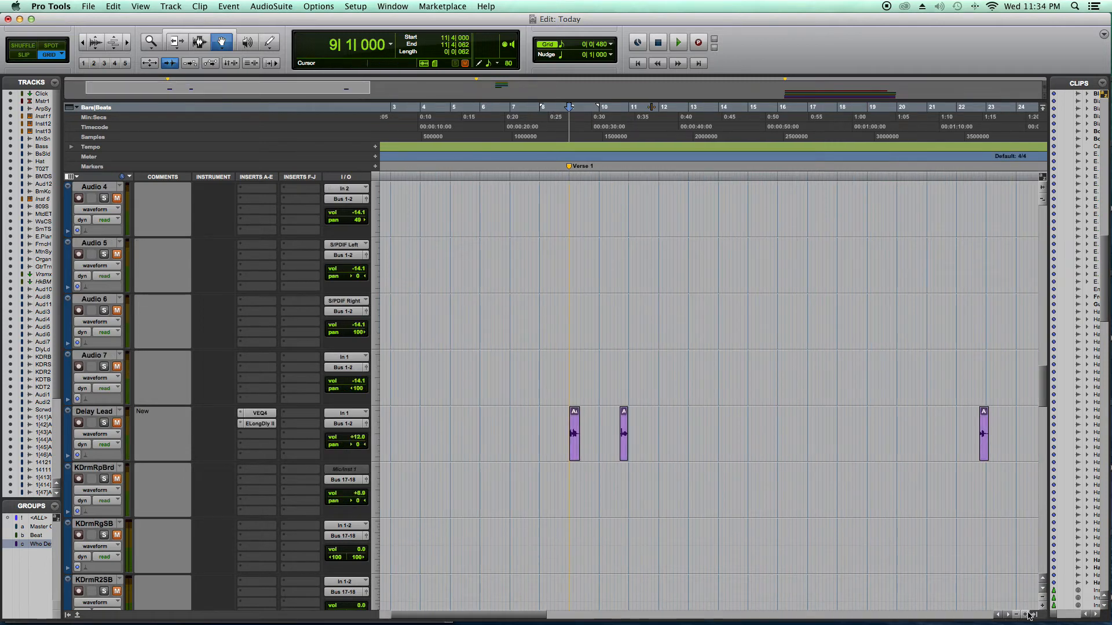
click(1017, 615)
click(1017, 615)
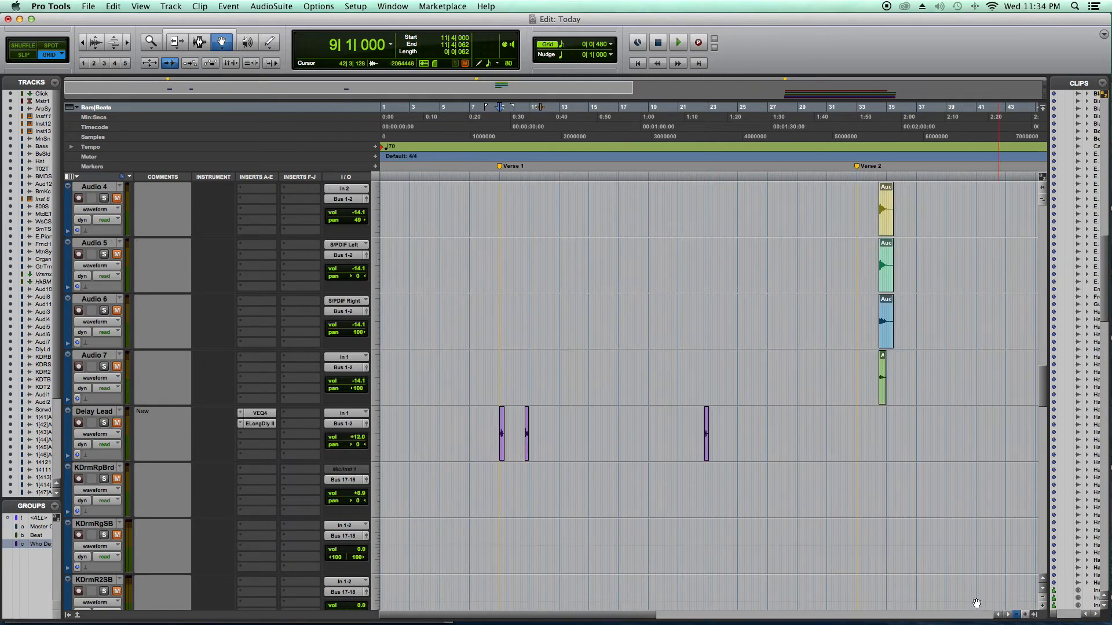
scroll(827, 452, up, 5)
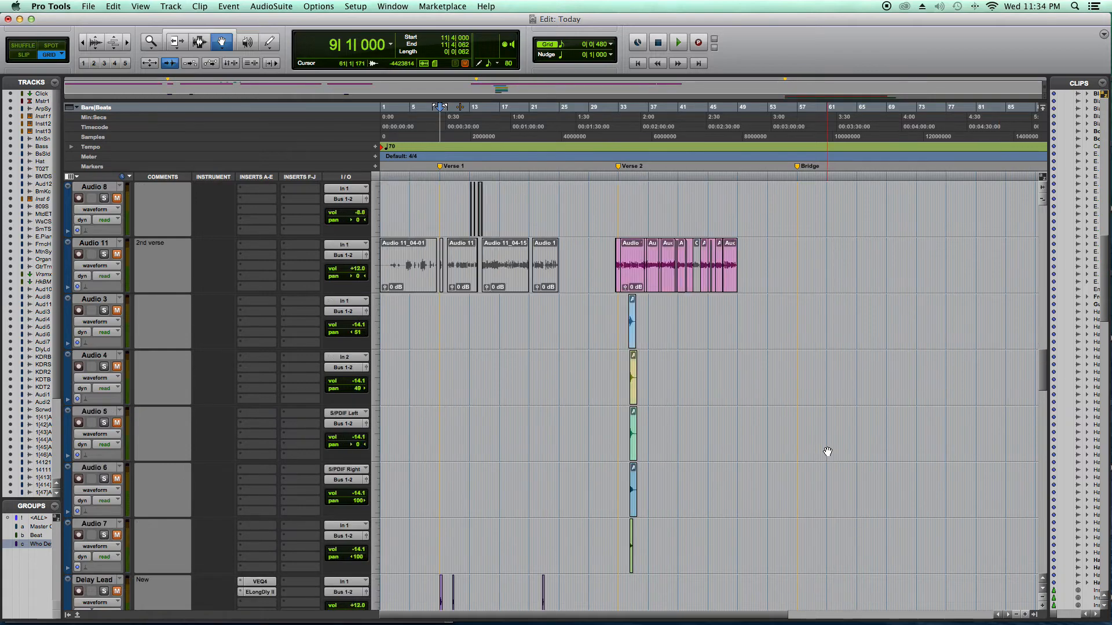
scroll(827, 452, up, 1)
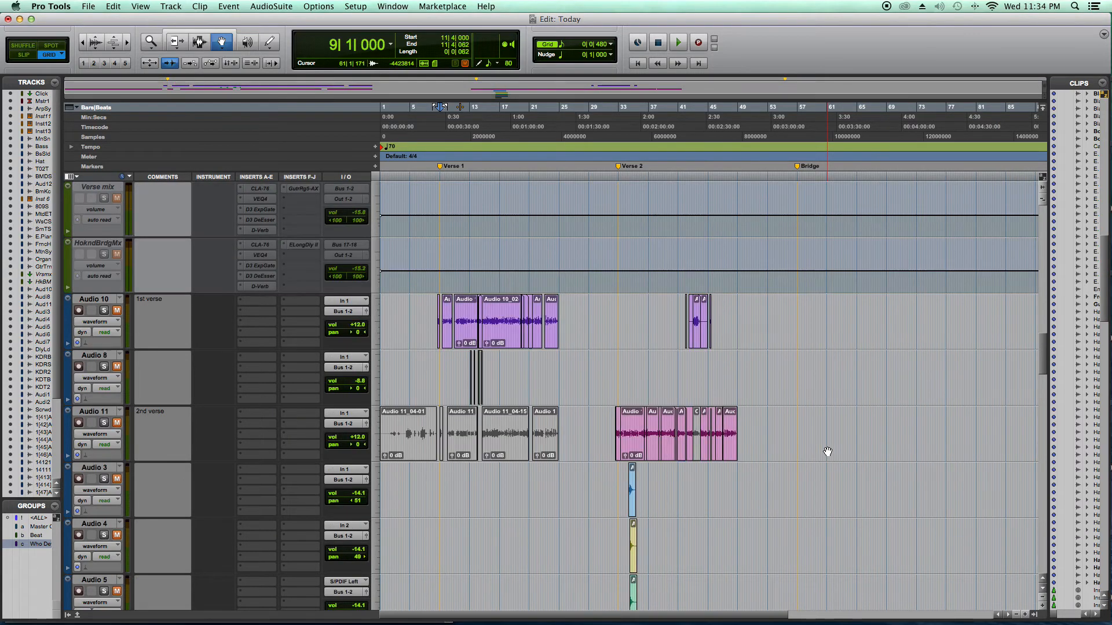
scroll(827, 452, up, 7)
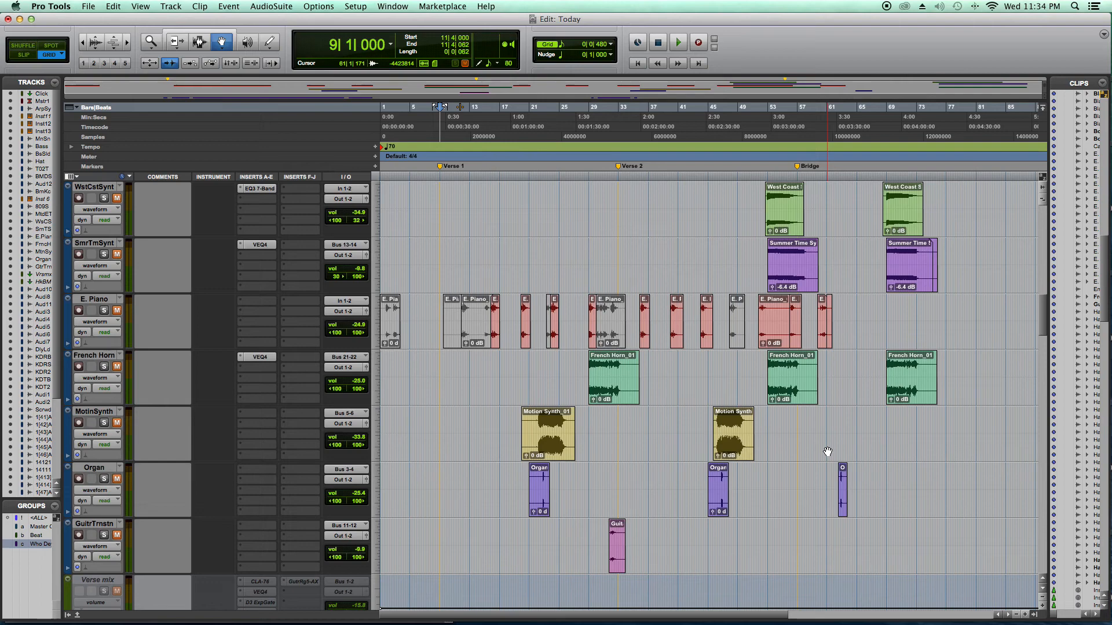
scroll(828, 452, up, 1)
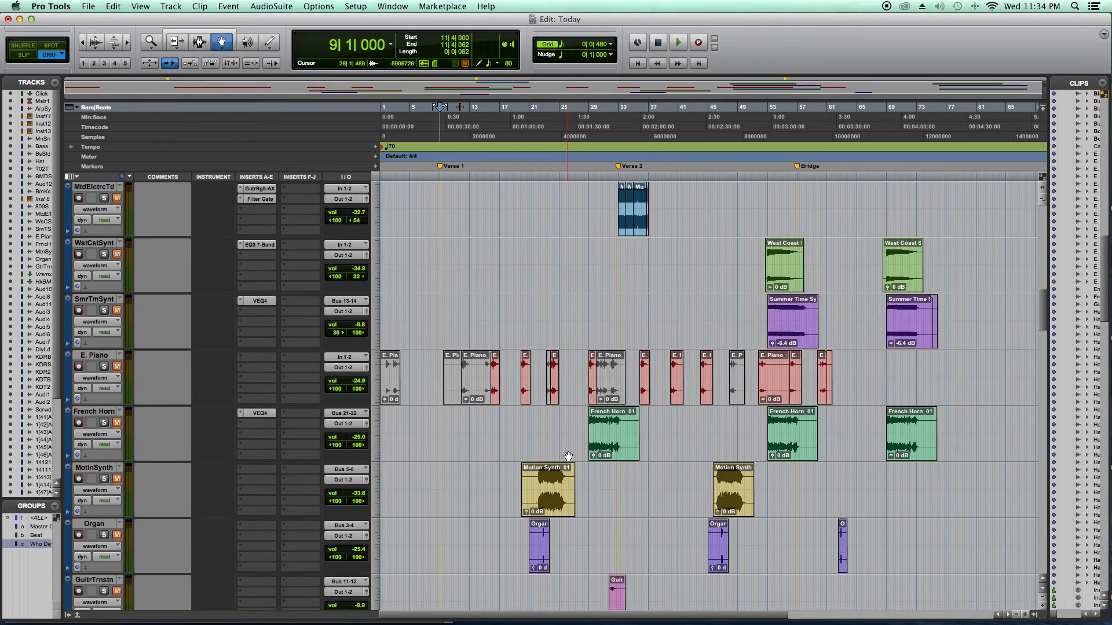
scroll(568, 457, right, 3)
scroll(568, 456, up, 2)
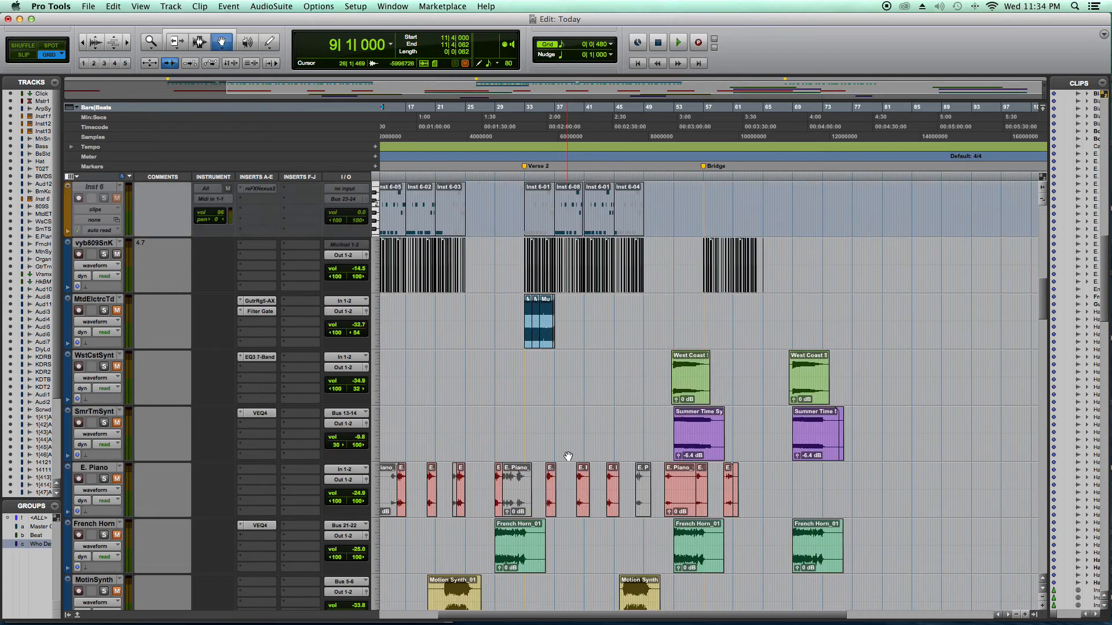
scroll(568, 457, up, 2)
scroll(568, 457, left, 3)
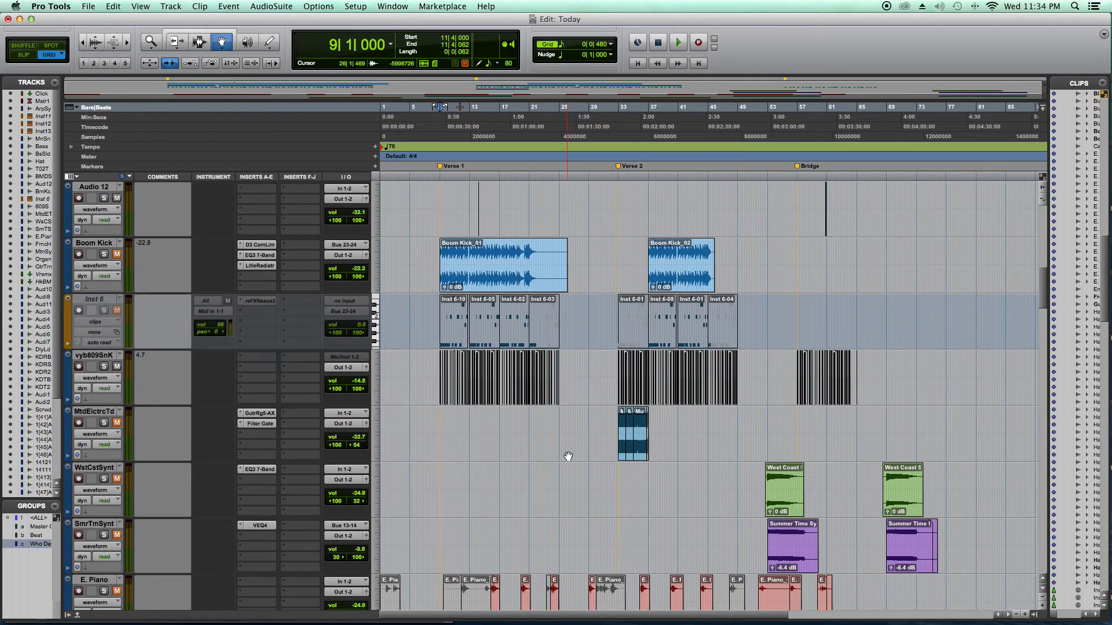
scroll(568, 456, down, 2)
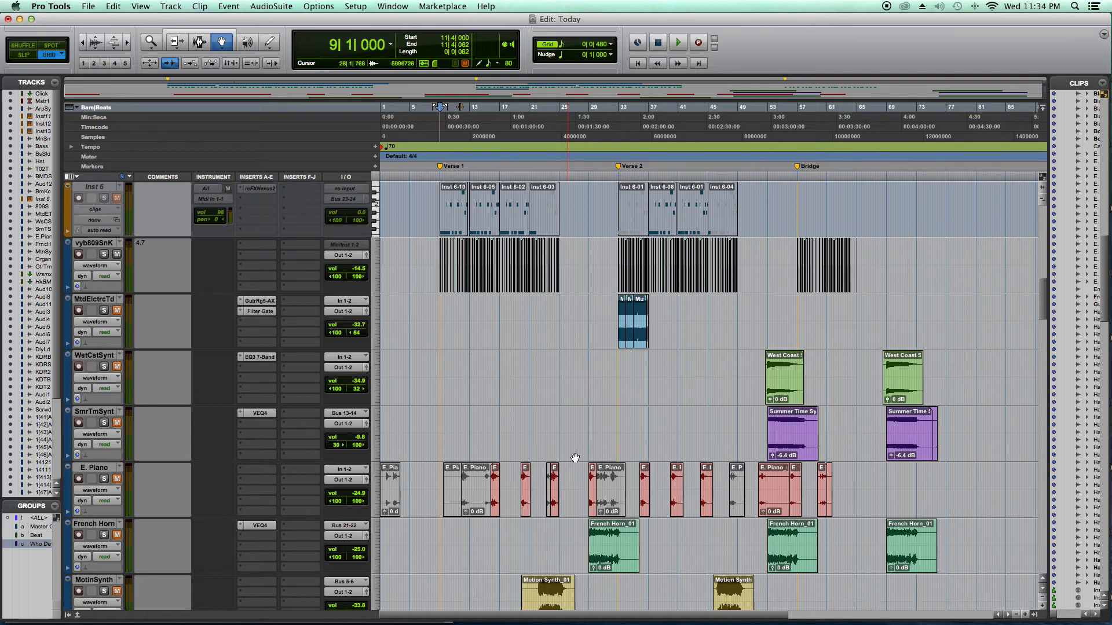
- Play the song from 15|3|000 and raise the E. Piano track's volume to -9.8 dB while auditioning it
click(488, 118)
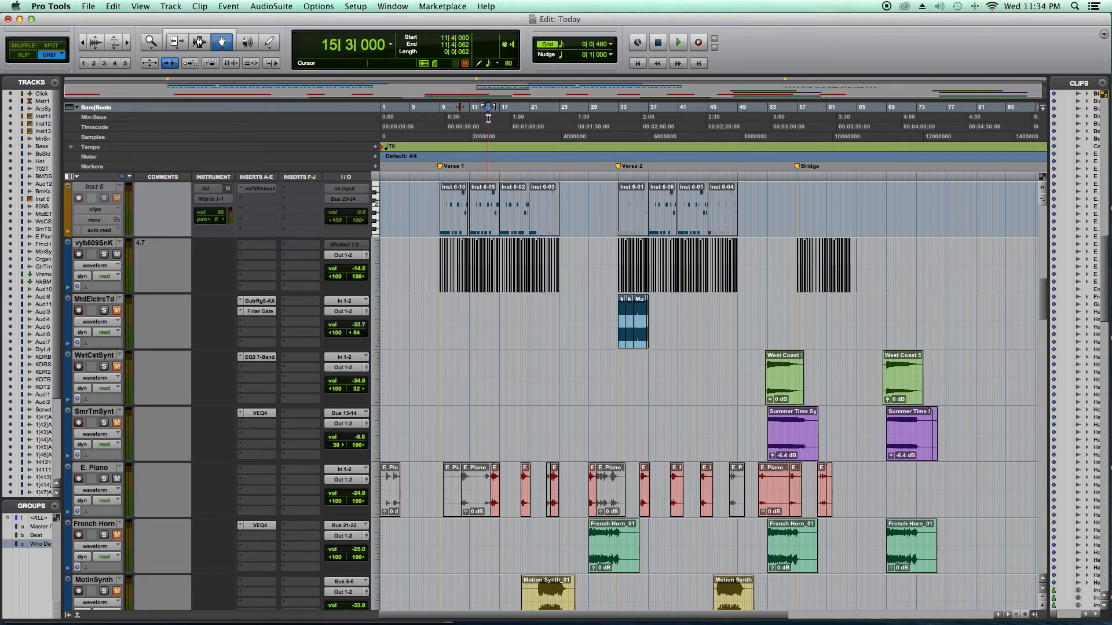
key(space)
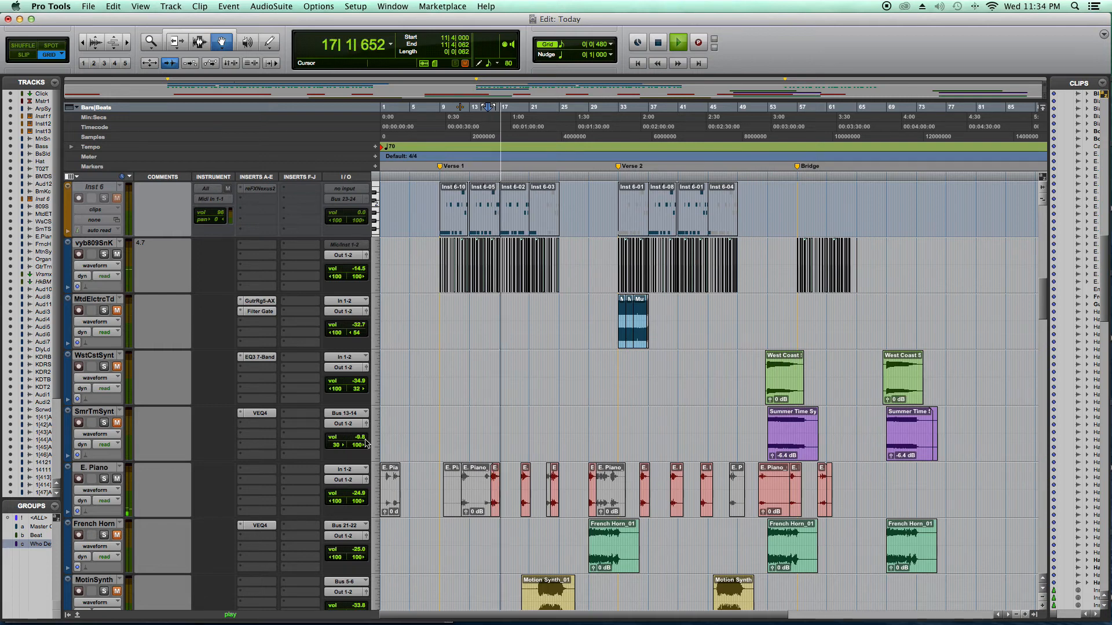
click(361, 491)
drag(361, 491, 362, 485)
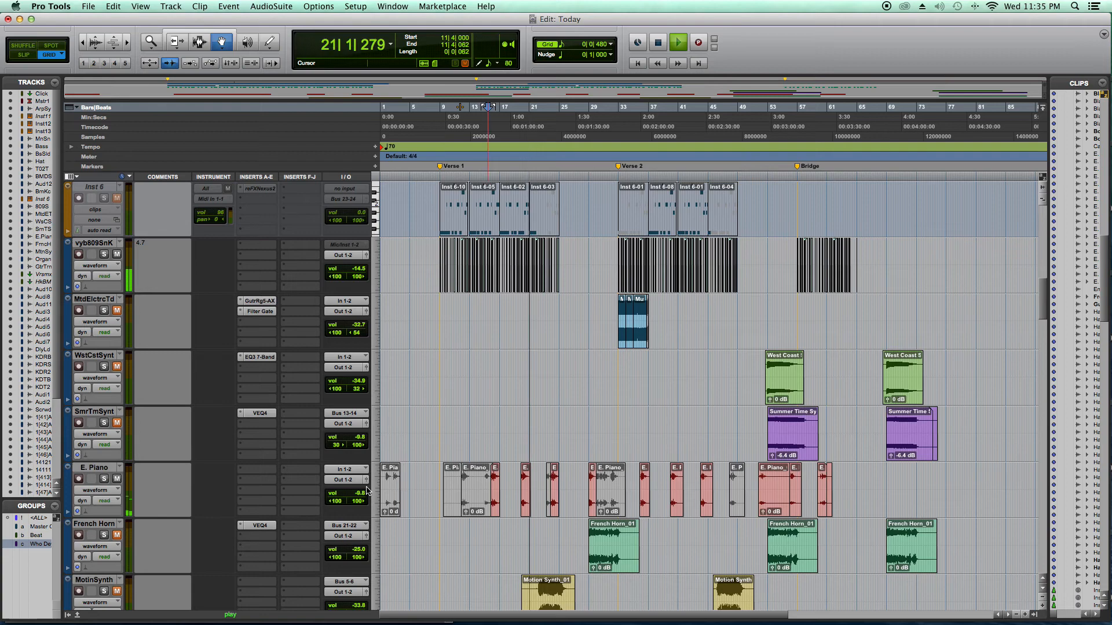
key(space)
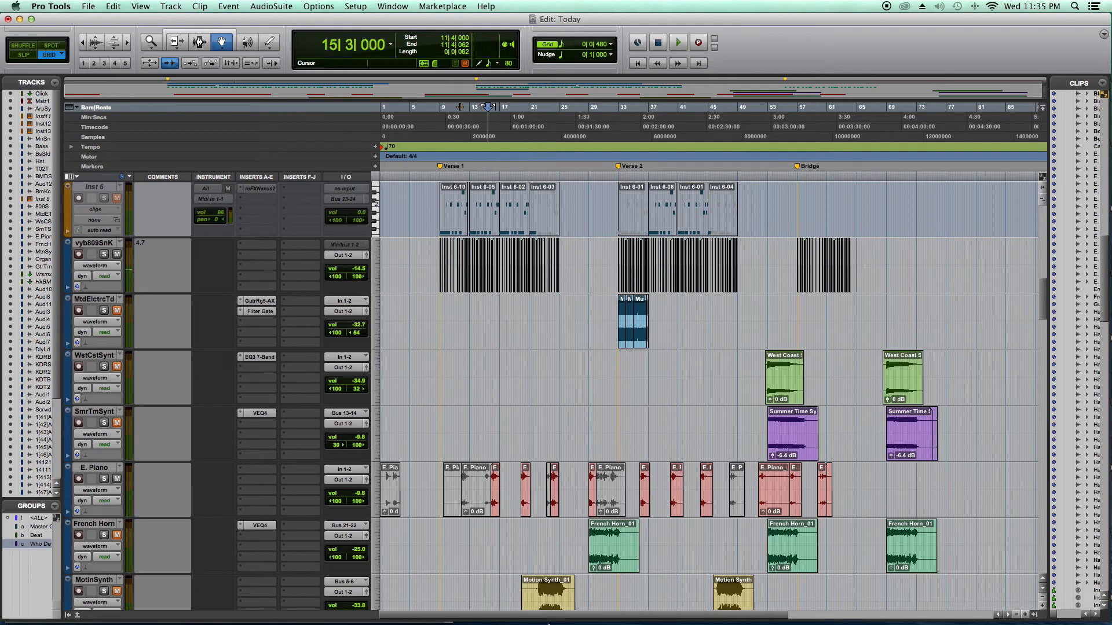
- Switch to iTunes
mouse_move(548, 624)
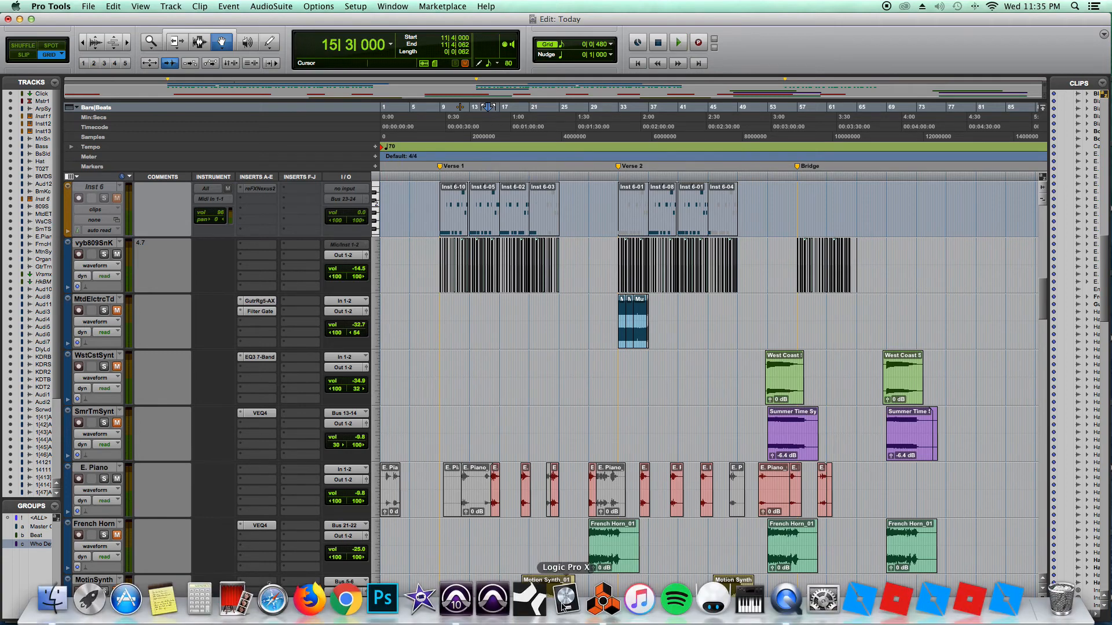
click(632, 611)
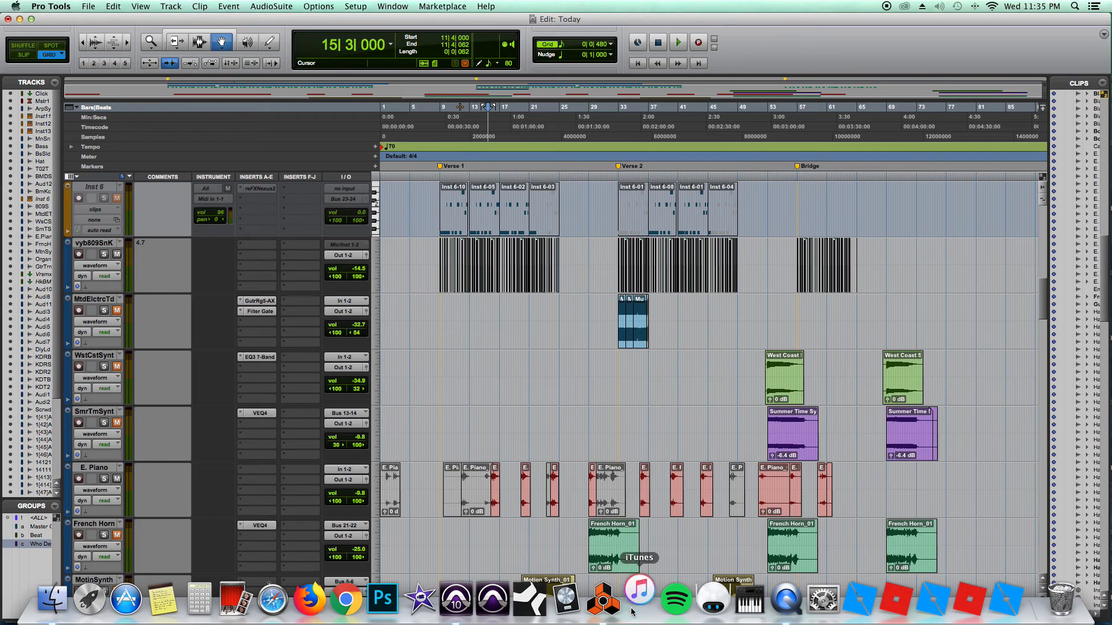